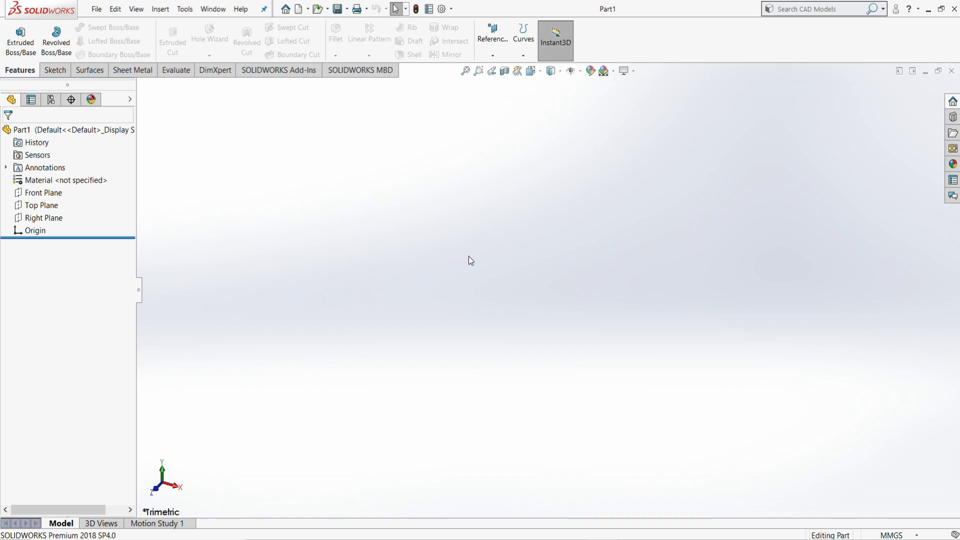
Step: Set the scene background to Plain White
left_click(604, 71)
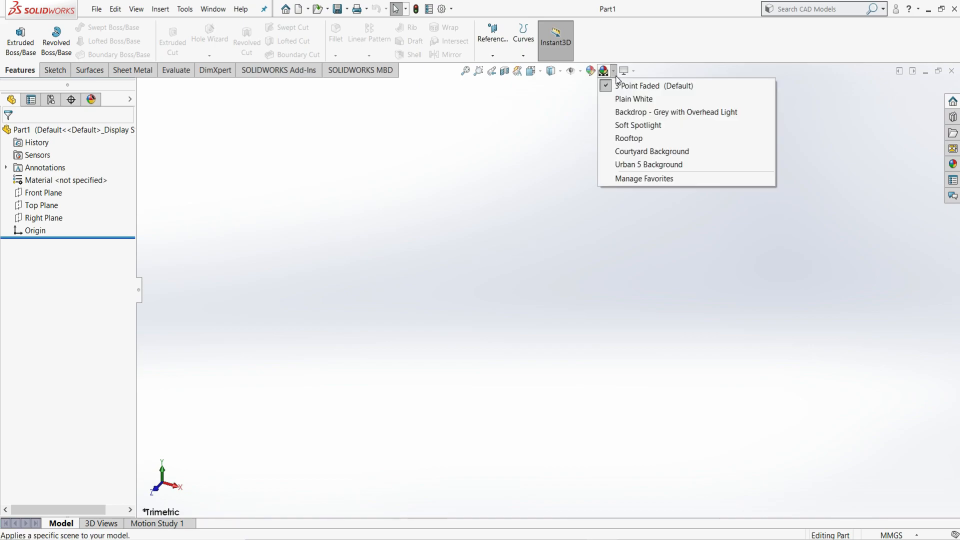
left_click(624, 100)
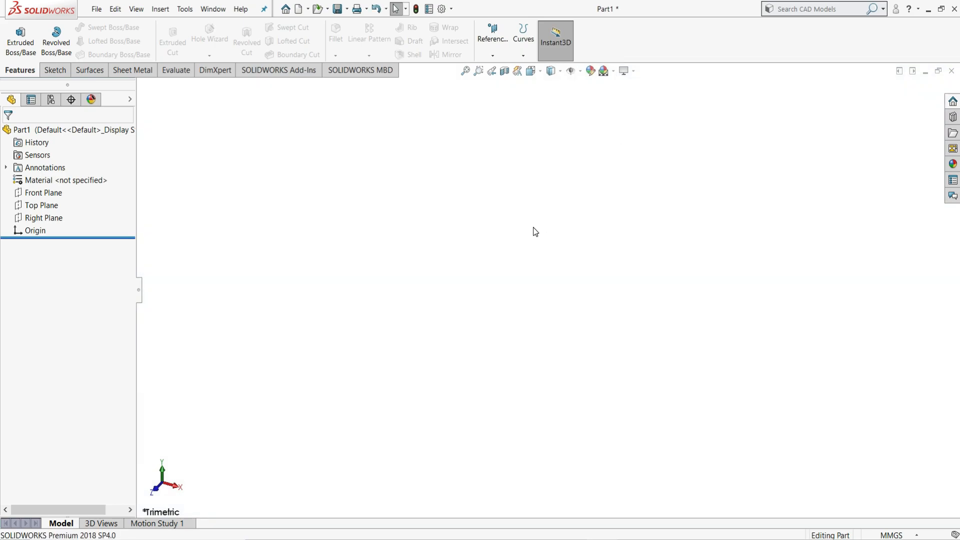
Step: Start a sketch on the Front Plane and draw a horizontal construction line about 100 mm long rightward from the origin
left_click(24, 193)
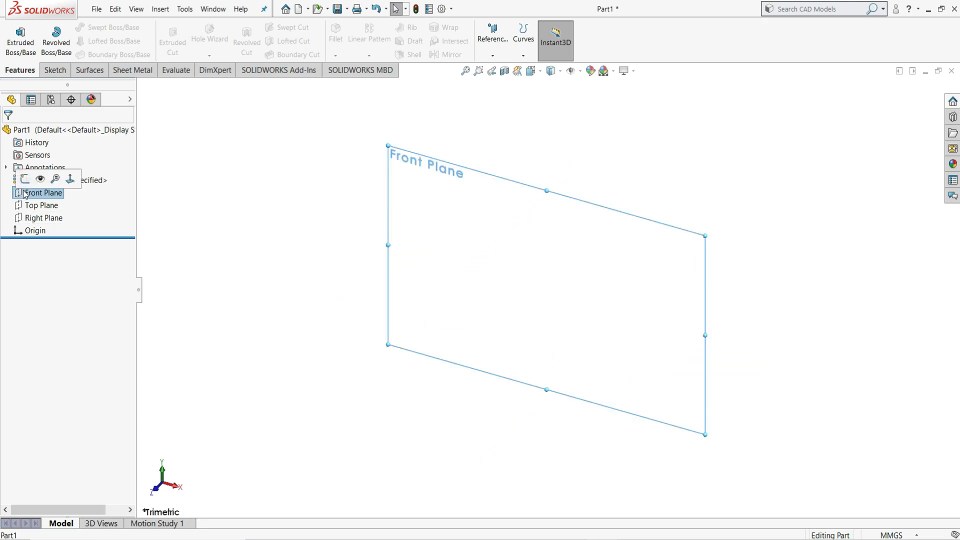
left_click(28, 181)
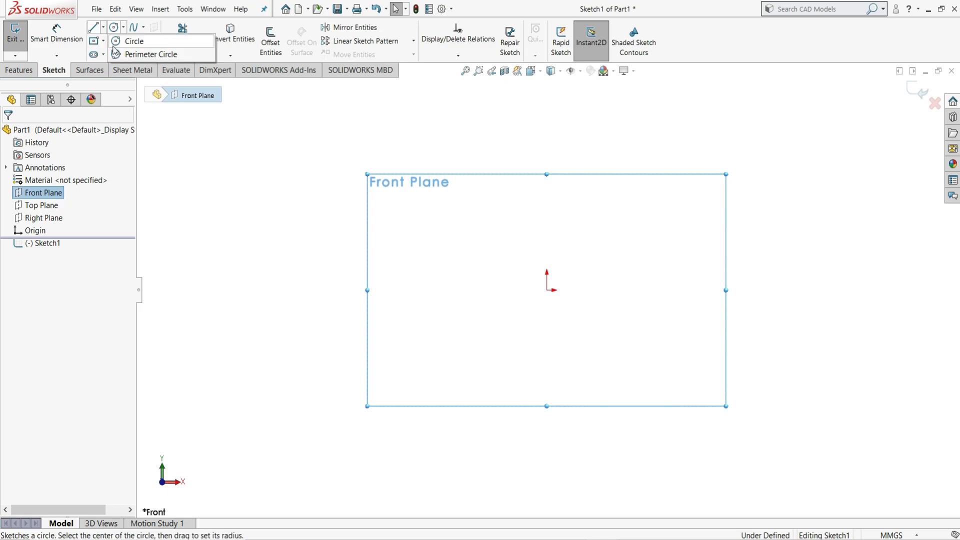
key("l")
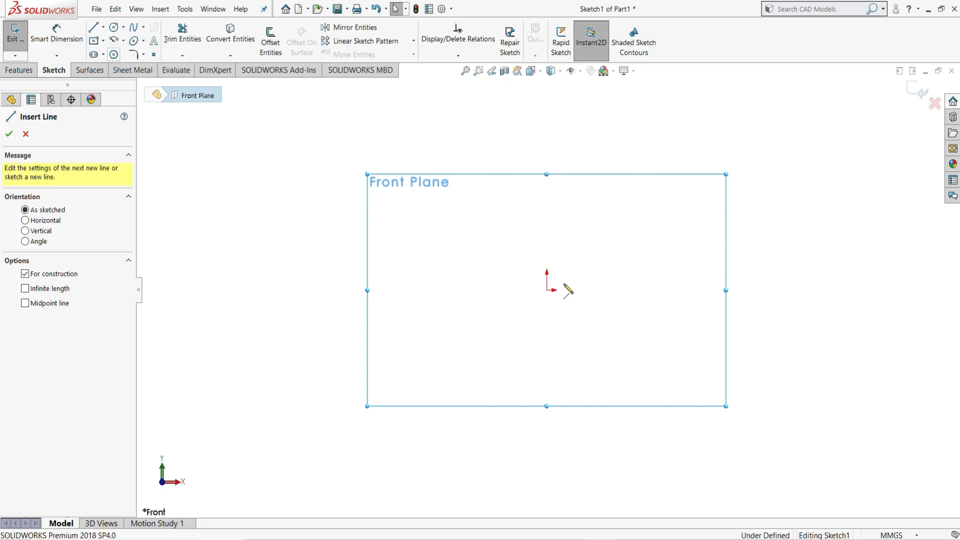
left_click(562, 304)
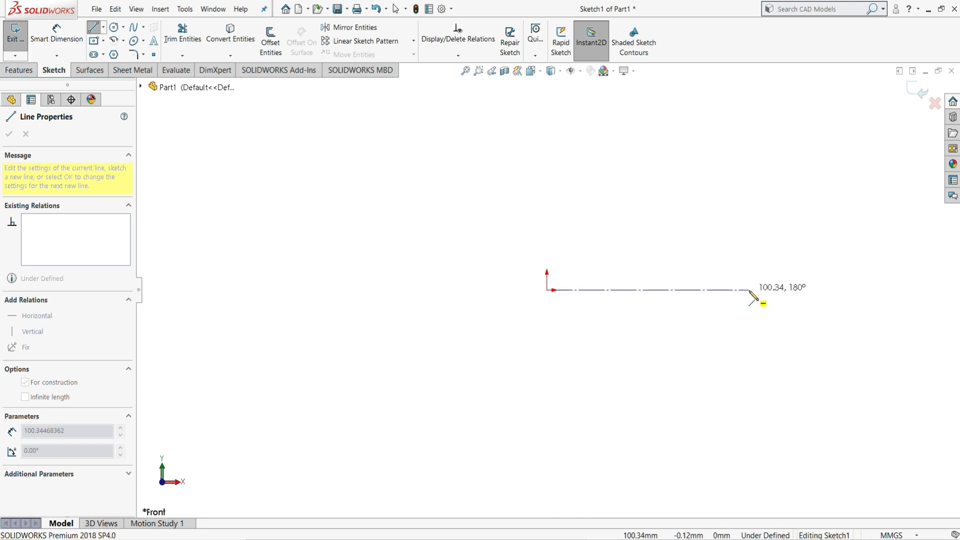
left_click(752, 294)
right_click(753, 246)
left_click(772, 253)
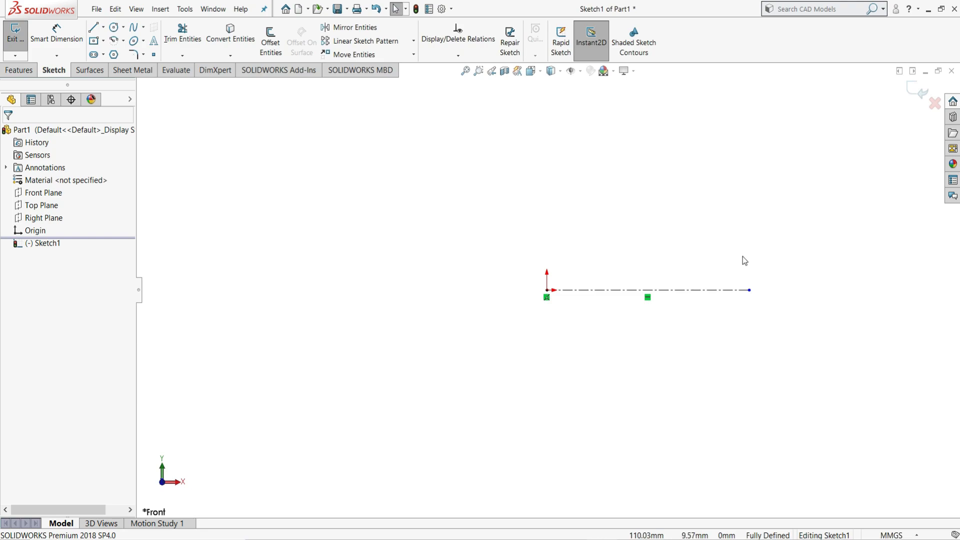
Step: Draw a centerpoint arc centred on the construction line's far end, starting at the origin and sweeping upward about 54°
left_click(115, 50)
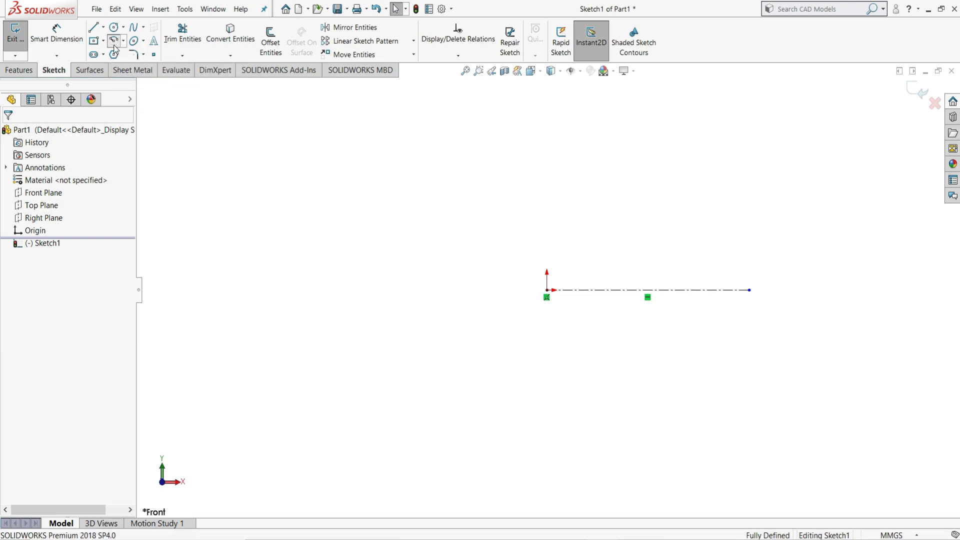
left_click(749, 290)
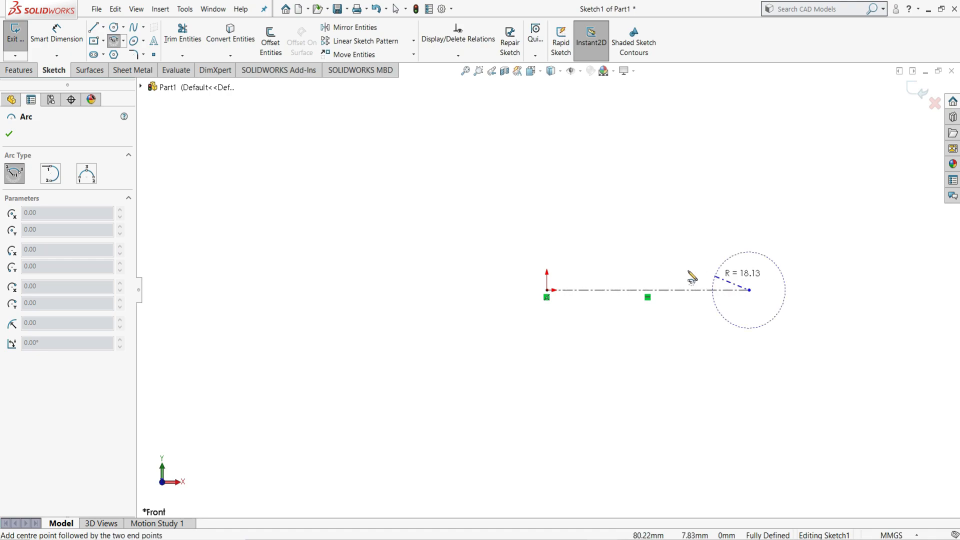
left_click(547, 290)
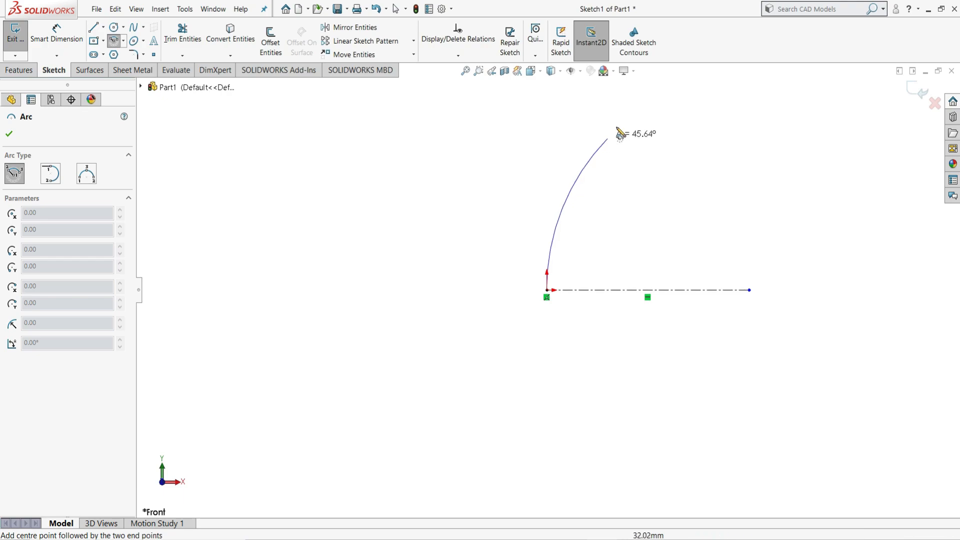
left_click(629, 120)
right_click(656, 128)
left_click(654, 124)
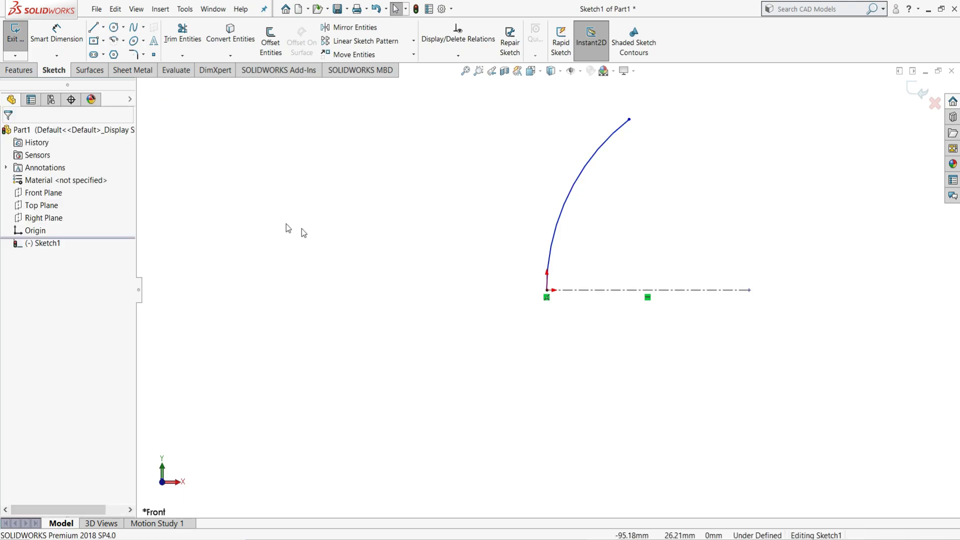
Step: Draw a centerline from the arc's centre to its upper endpoint
left_click(103, 29)
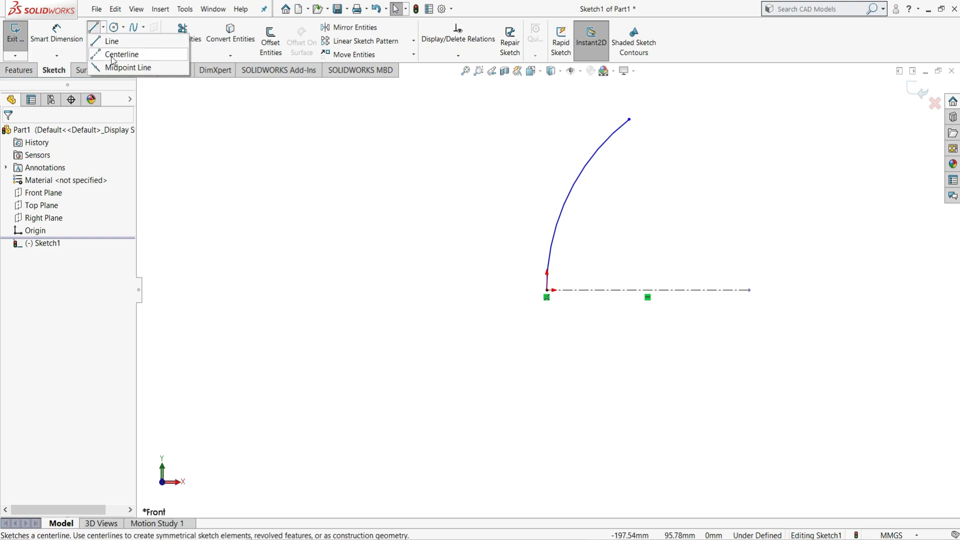
left_click(120, 54)
left_click(749, 290)
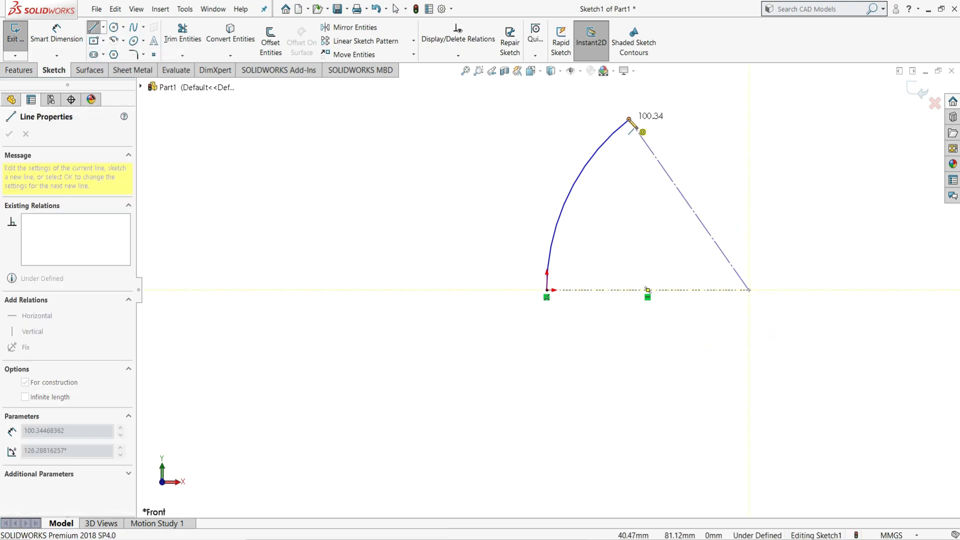
left_click(629, 119)
right_click(629, 120)
left_click(692, 141)
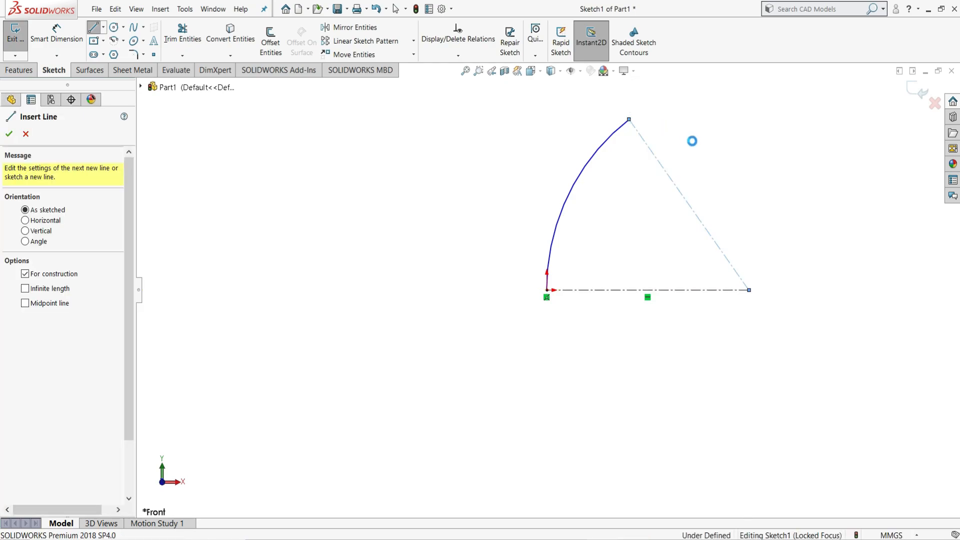
key("Escape")
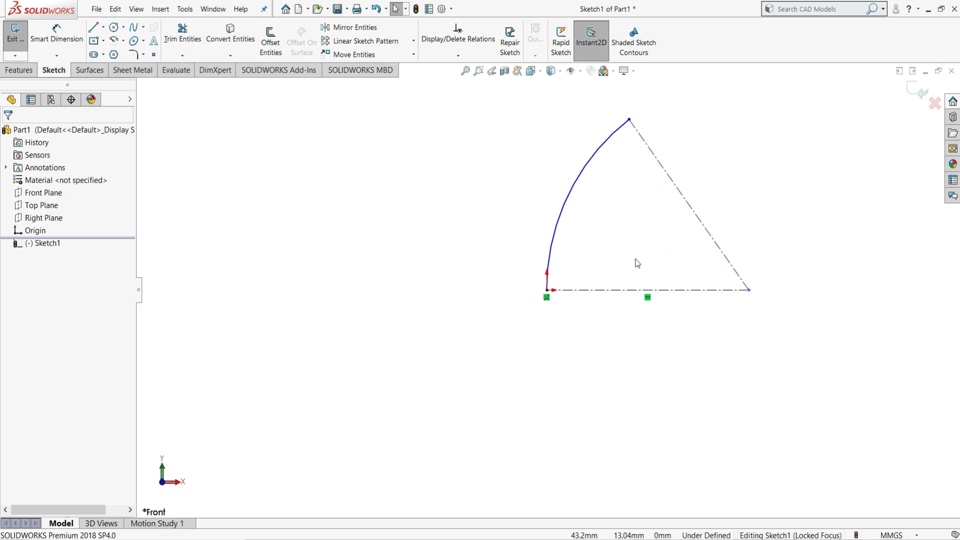
Step: Dimension the angle between the two construction lines as 45°
left_click(57, 34)
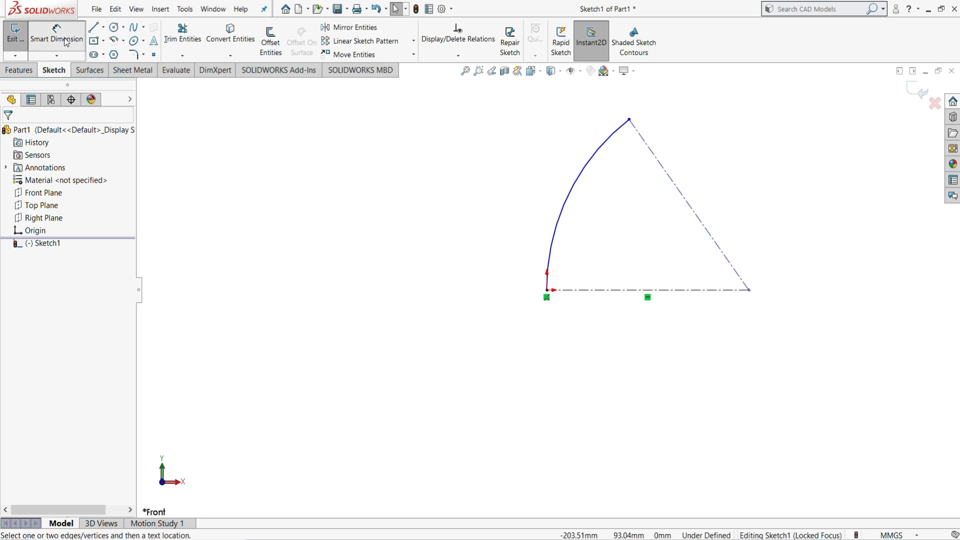
left_click(673, 186)
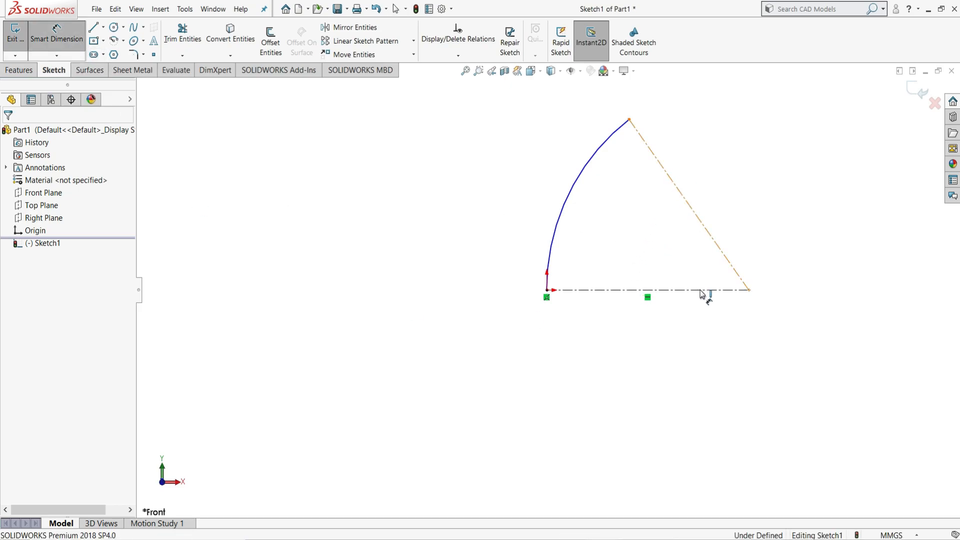
left_click(660, 292)
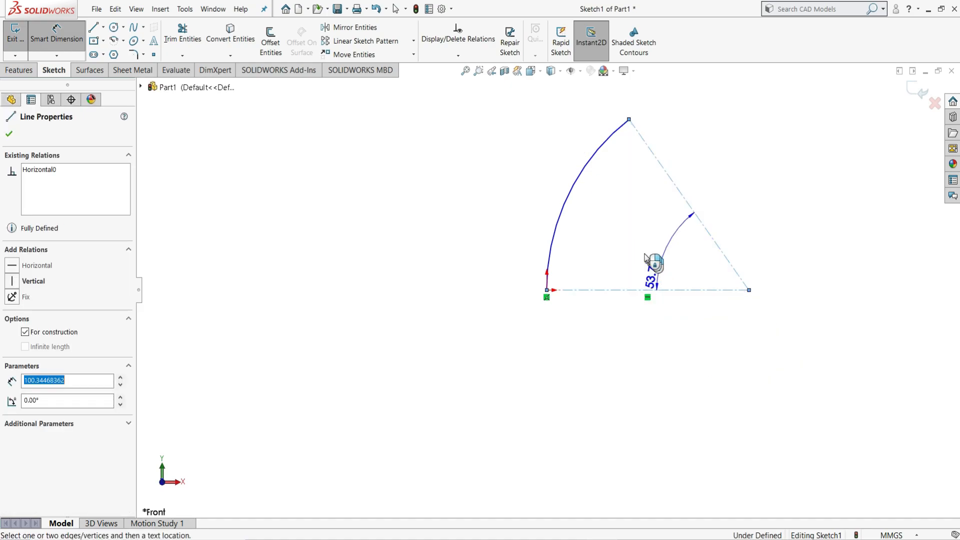
left_click(628, 245)
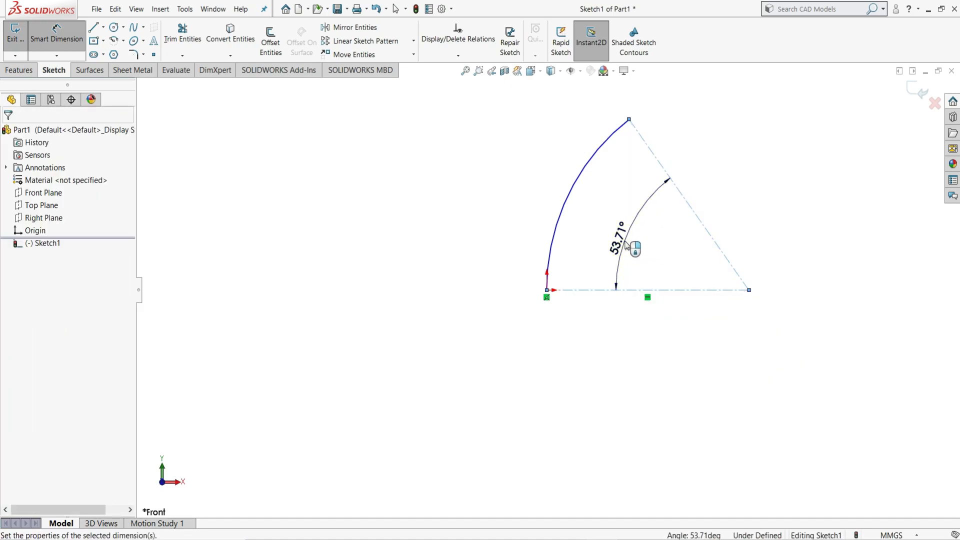
type("45")
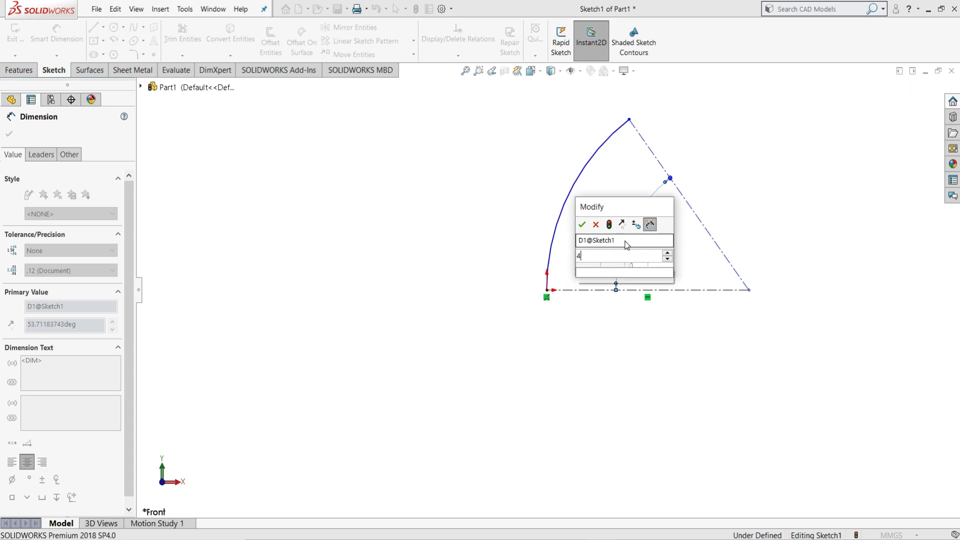
key("Return")
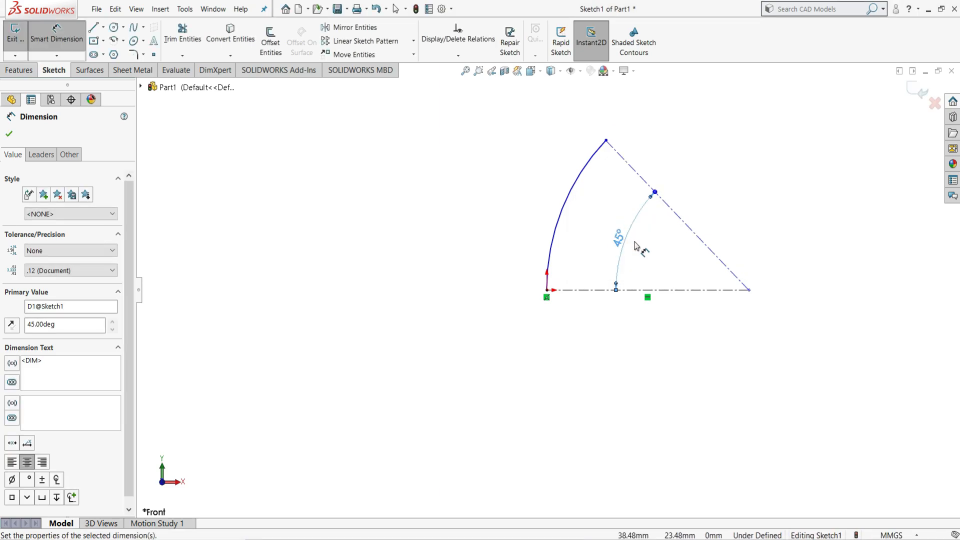
Step: Dimension the arc's radius as 108 mm
left_click(573, 194)
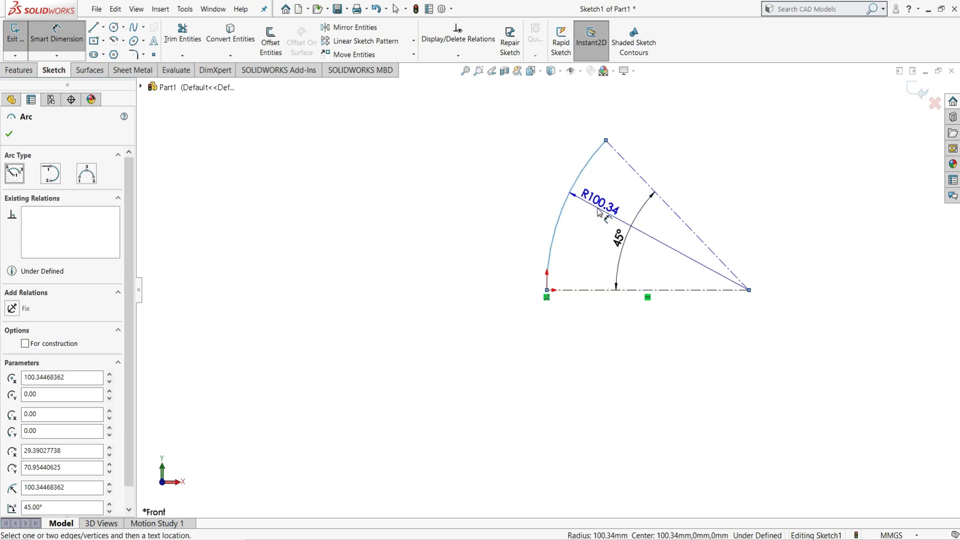
left_click(599, 212)
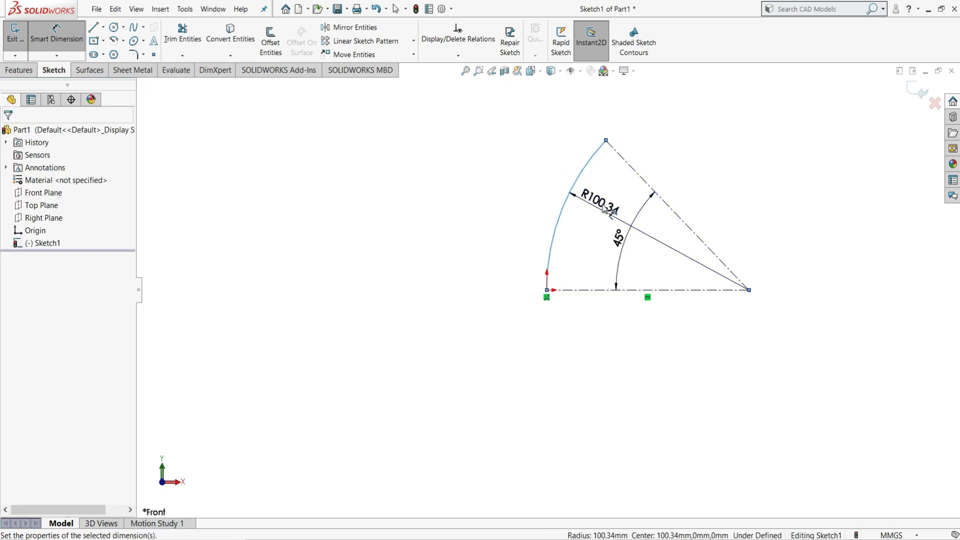
type("108")
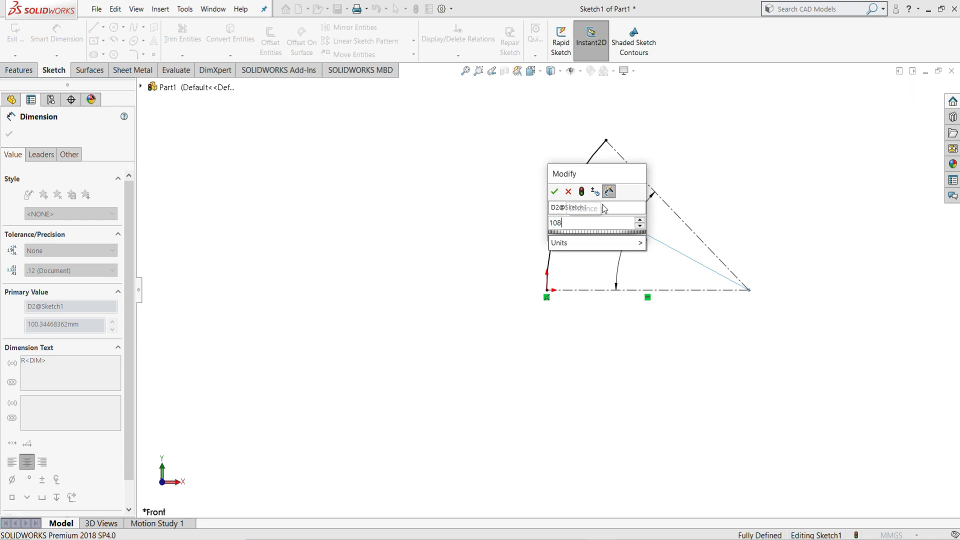
key("Return")
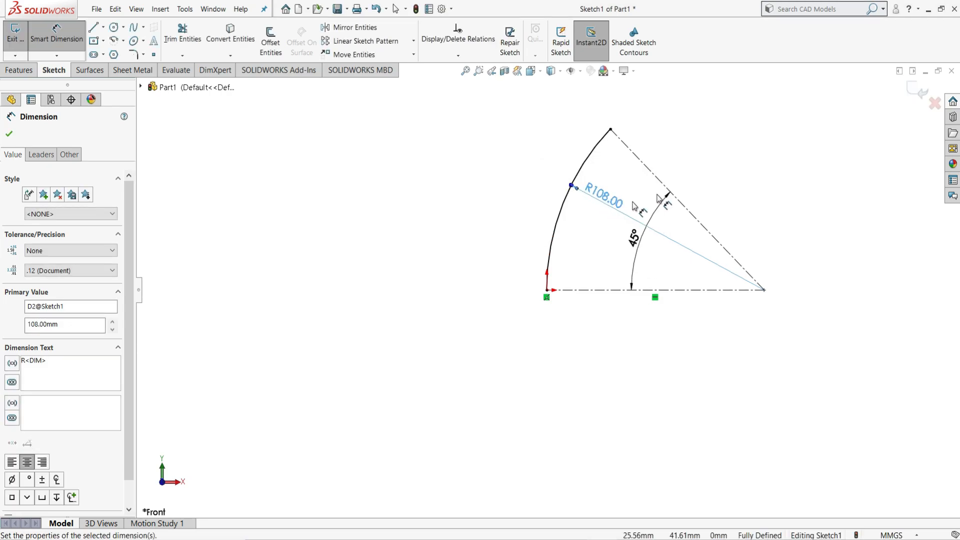
right_click(730, 148)
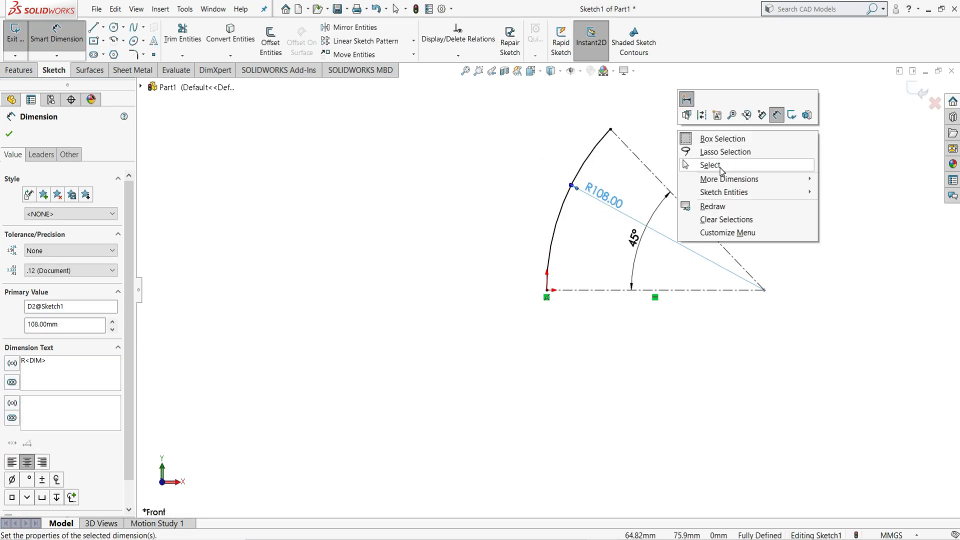
left_click(720, 167)
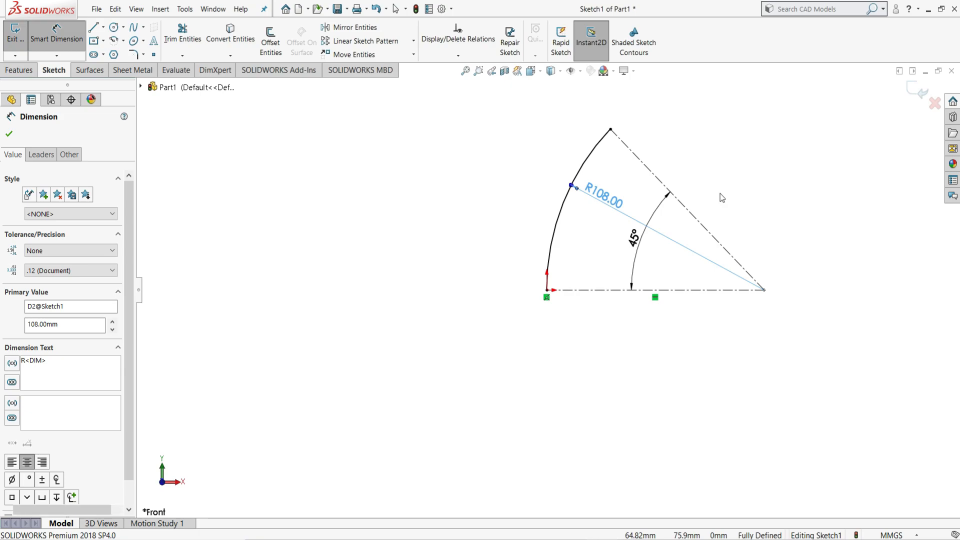
Step: Create a Swept Boss/Base along the sketched arc using a circular profile 57.8 mm in diameter
left_click(17, 71)
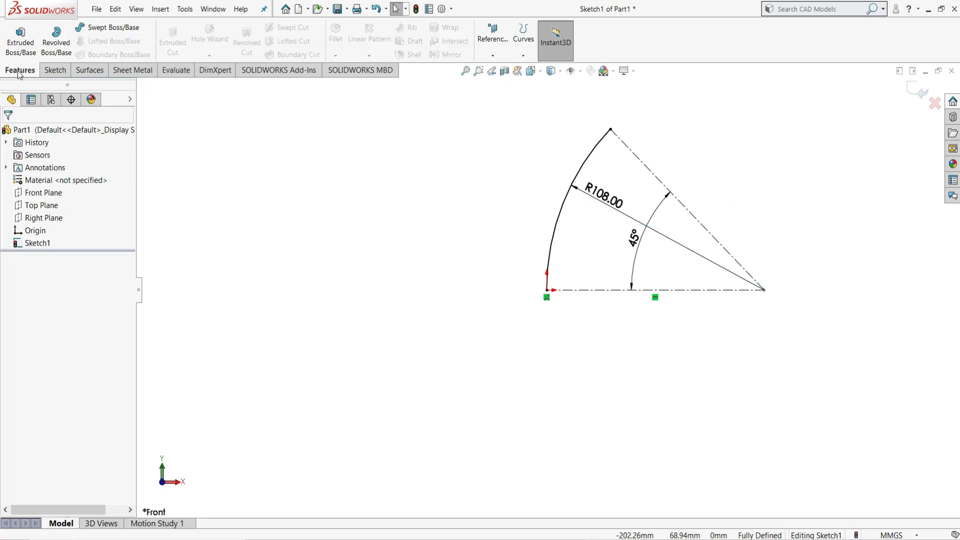
left_click(93, 30)
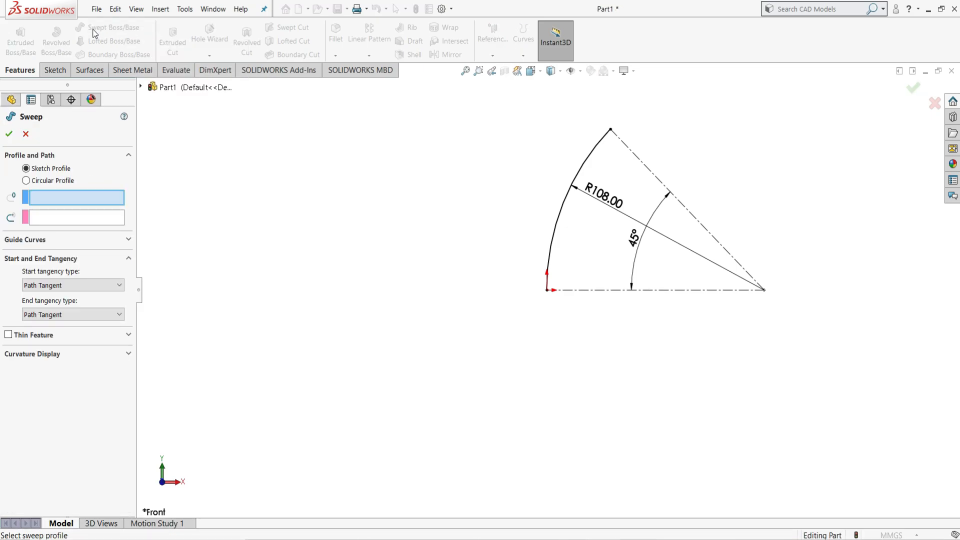
left_click(49, 182)
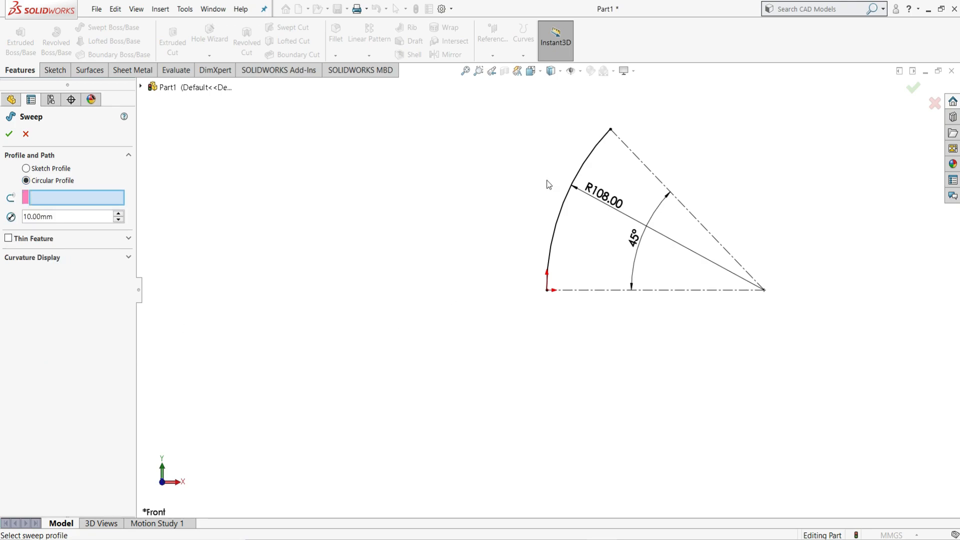
left_click(585, 160)
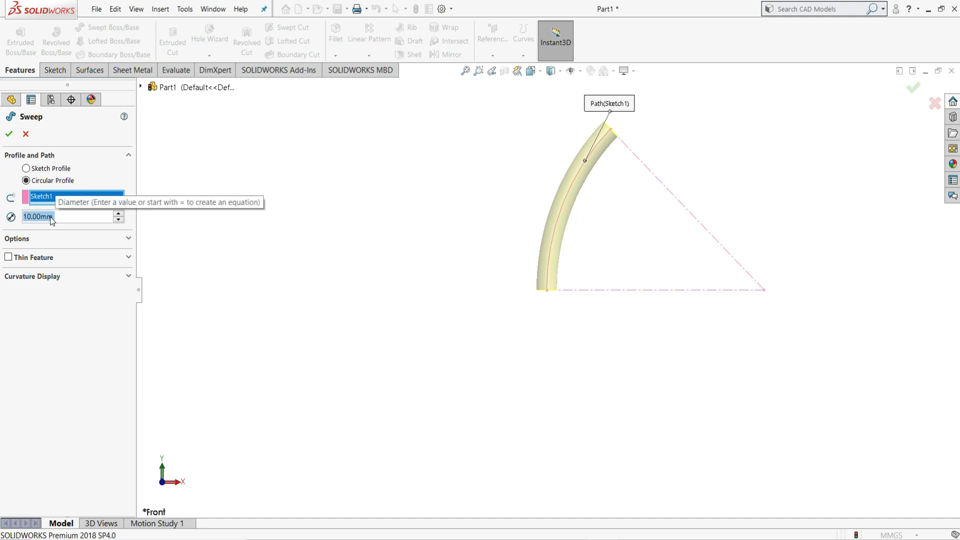
type("57.8")
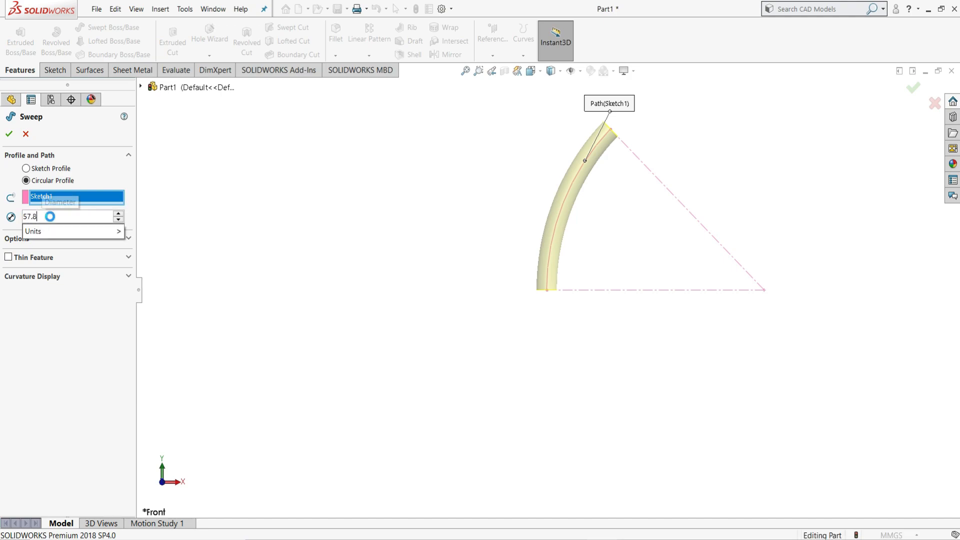
key("Return")
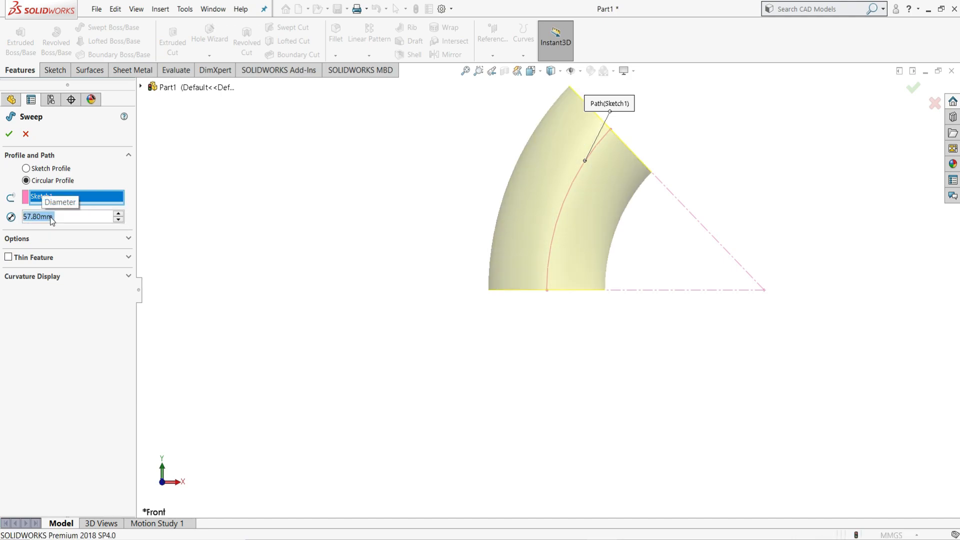
left_click(8, 135)
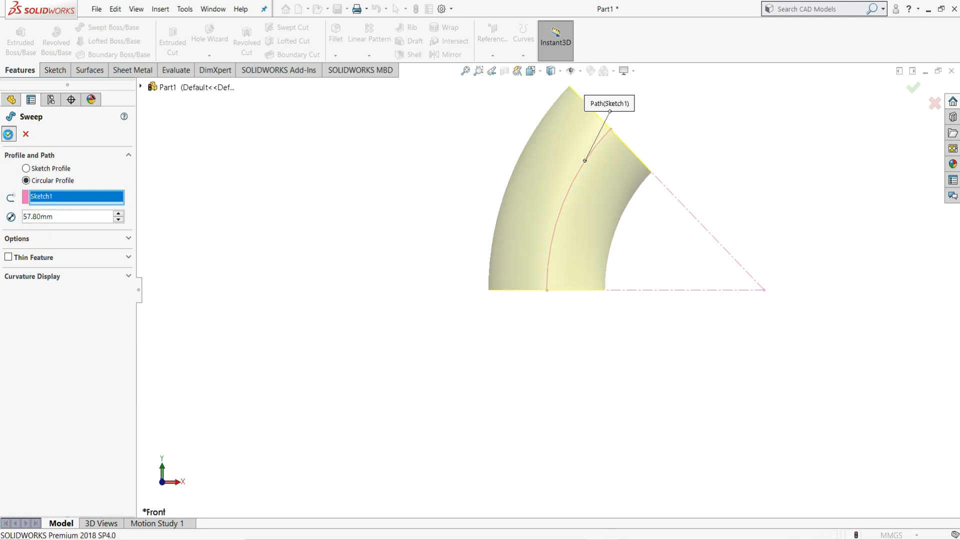
left_click(340, 240)
scroll(644, 185, "up", 2)
middle_click_drag(646, 189, 676, 237)
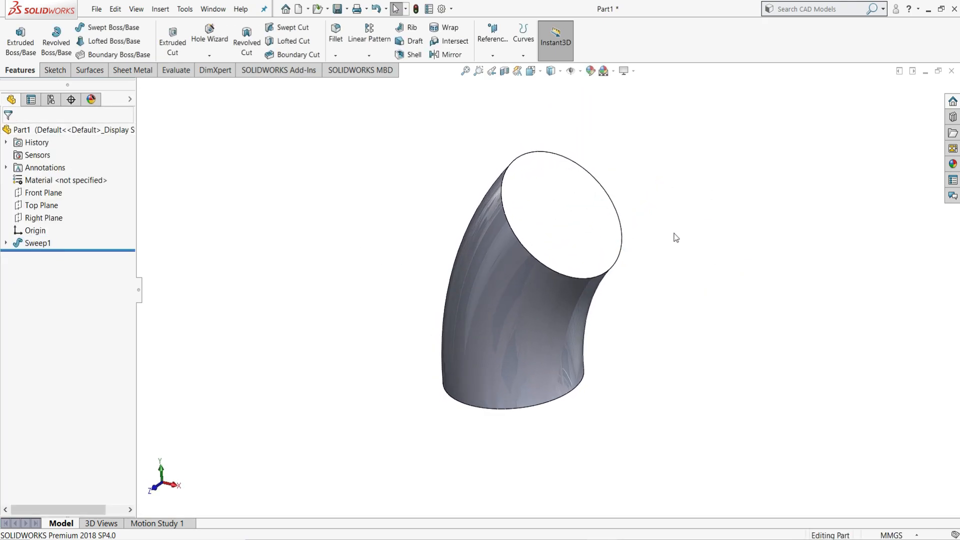
Step: Start a sketch on the elbow's angled upper end face and draw a circle about 107.6 mm in diameter from the face's centre
left_click(556, 208)
left_click(600, 177)
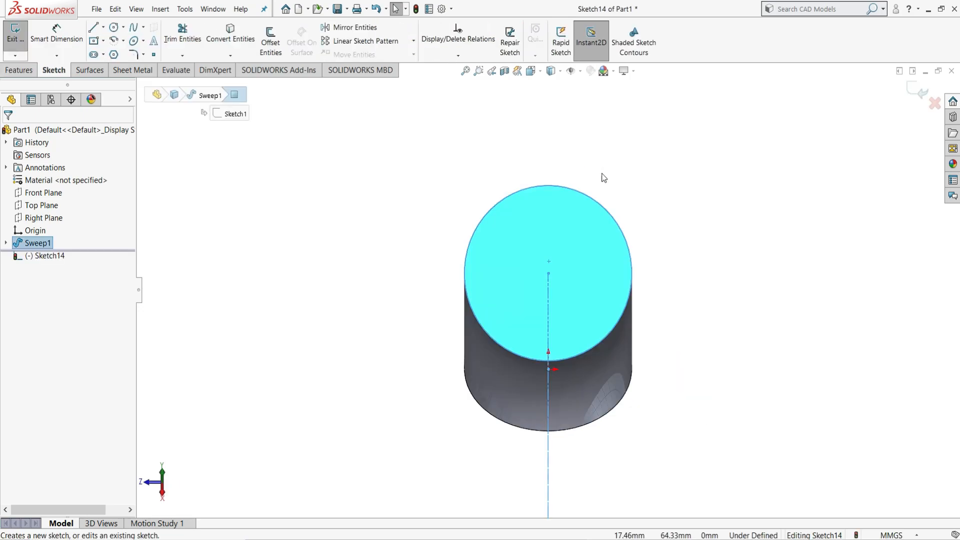
left_click(664, 164)
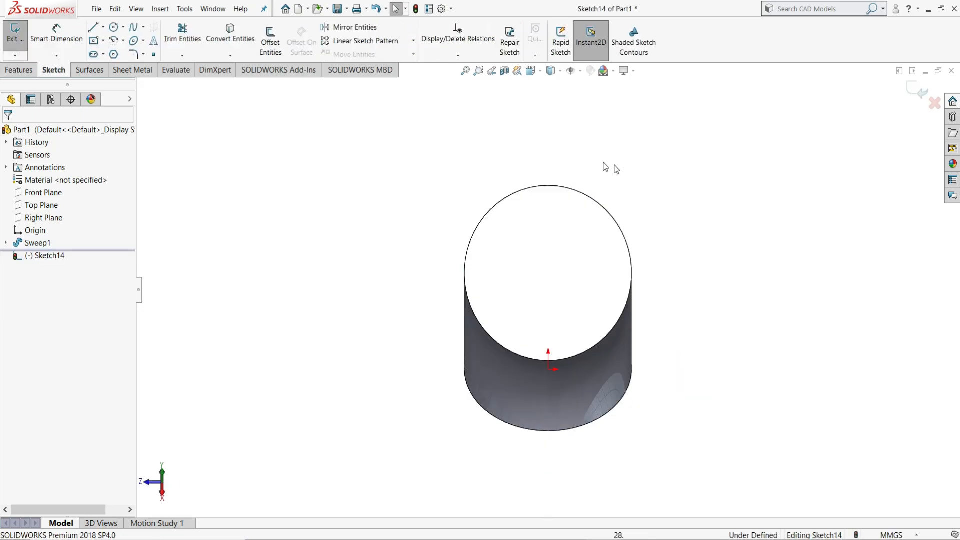
left_click(114, 27)
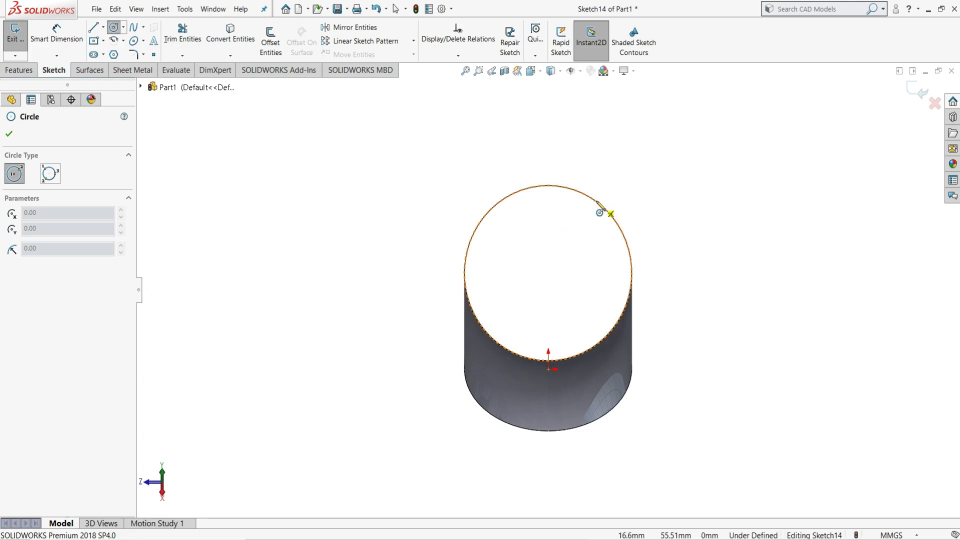
left_click(549, 273)
left_click(685, 189)
right_click(706, 184)
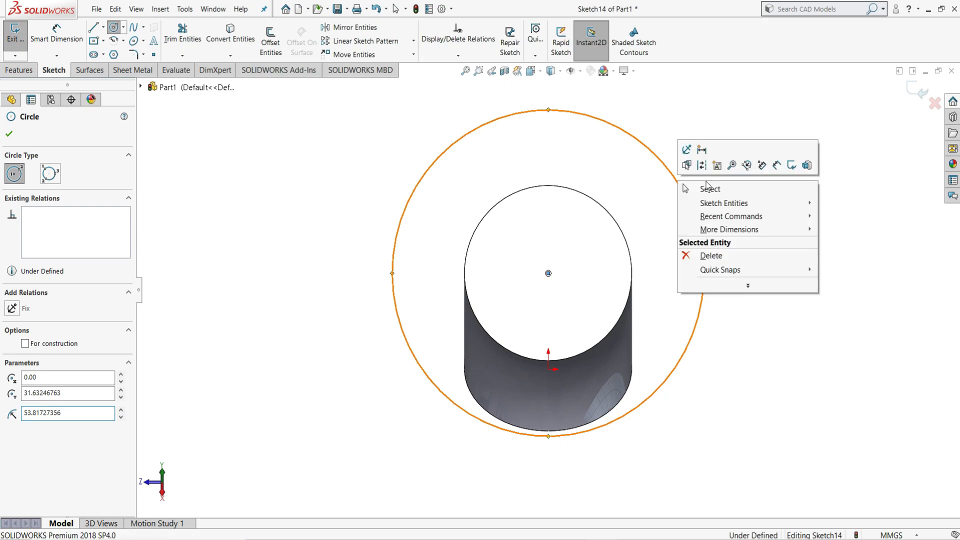
left_click(705, 190)
Step: Dimension the large circle's diameter as 108 mm
left_click(56, 34)
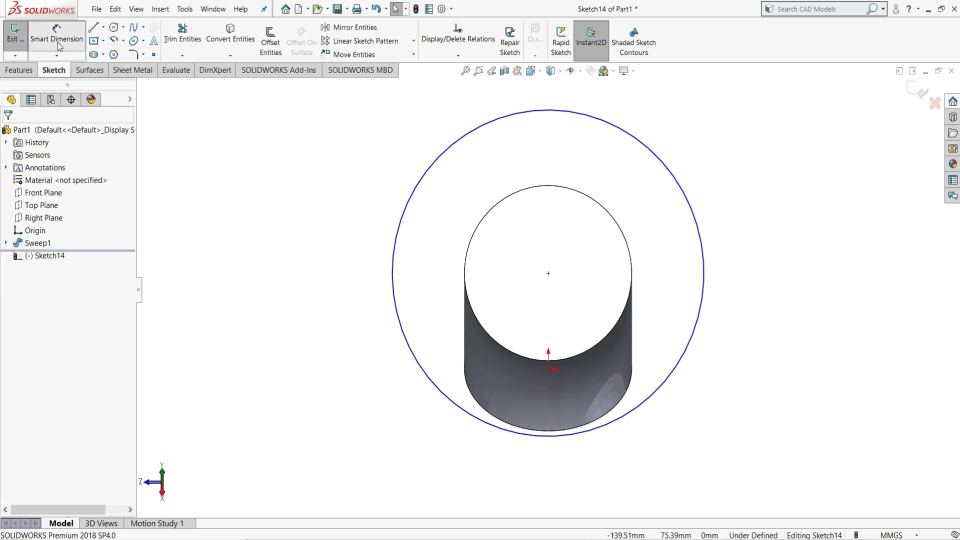
left_click(710, 161)
left_click(719, 178)
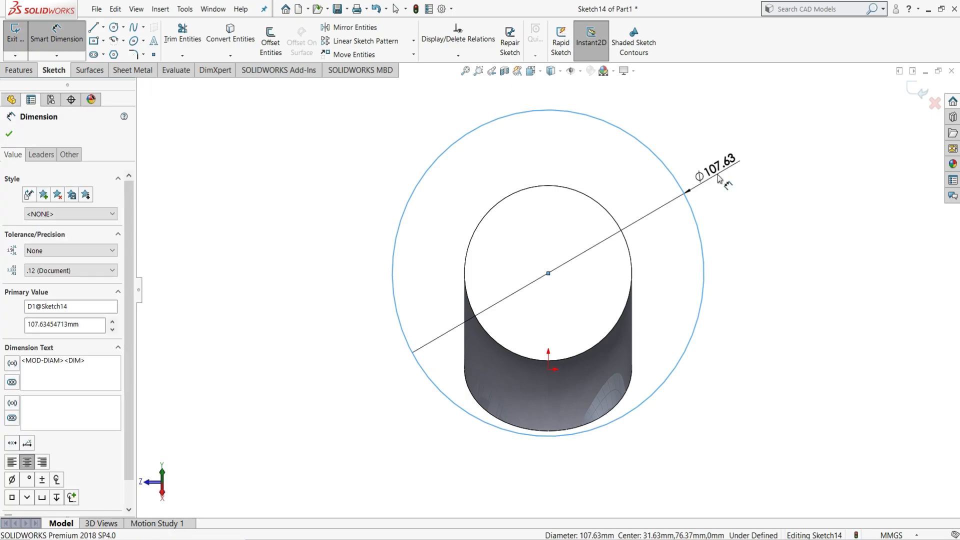
left_click(718, 177)
type("100")
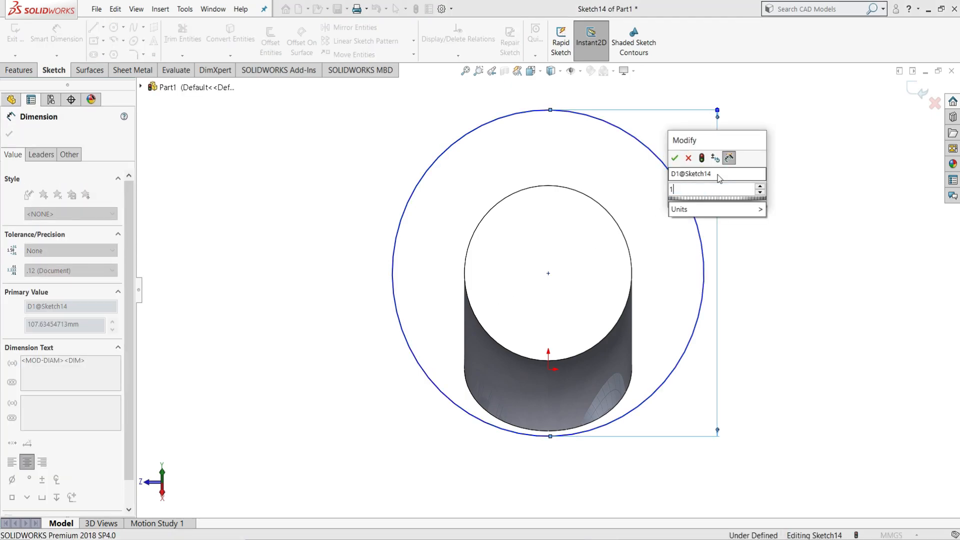
key("Return")
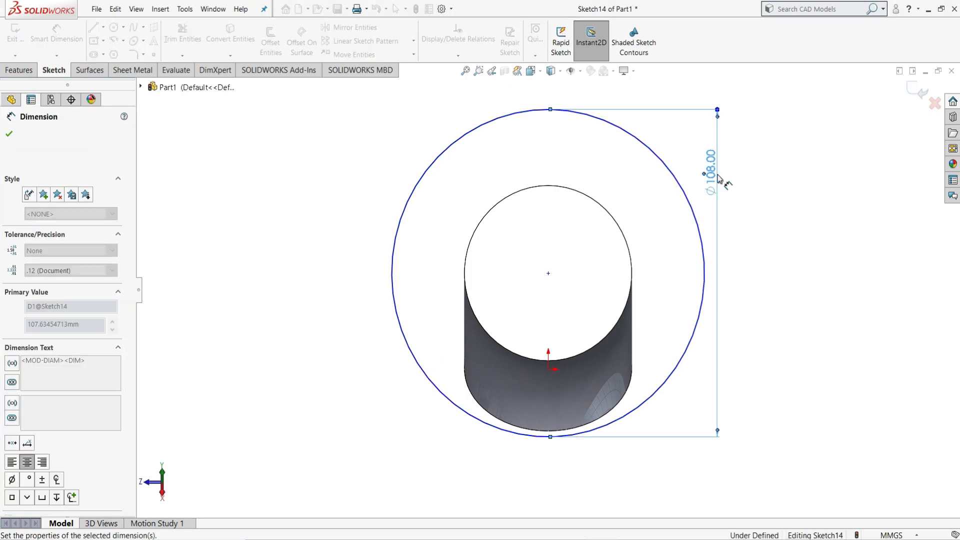
right_click(757, 175)
left_click(800, 209)
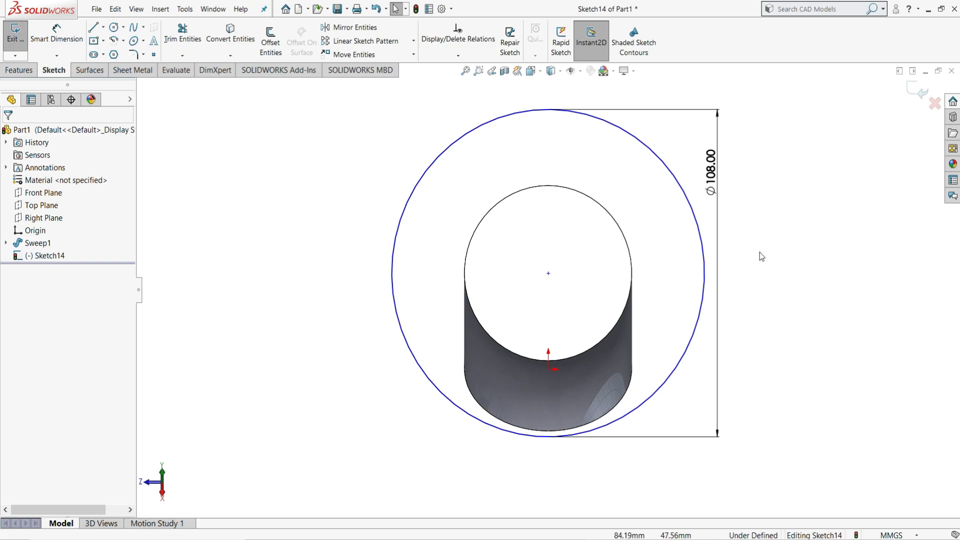
Step: Add a Concentric relation between the large circle's centre point and the end face's circular edge
left_click(548, 274)
left_click(619, 228, "ctrl")
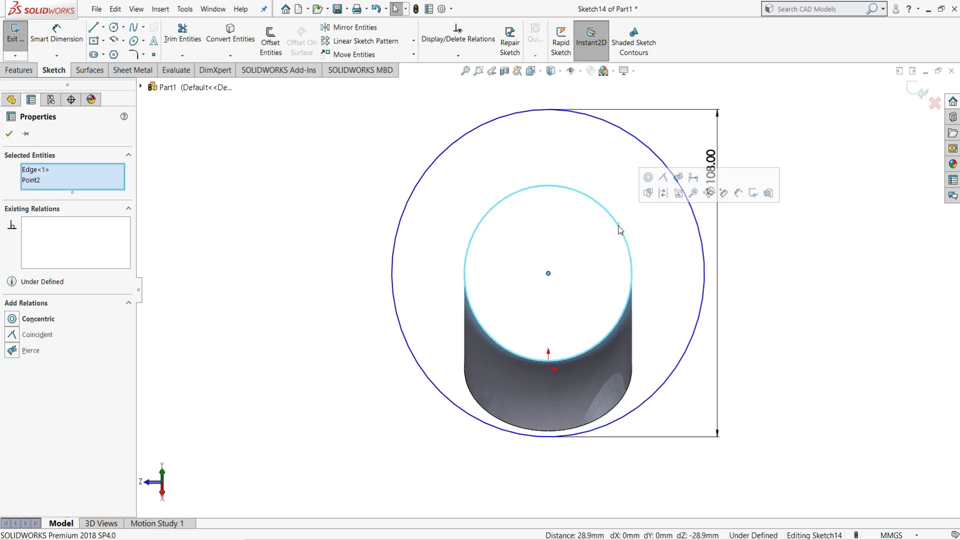
left_click(38, 319)
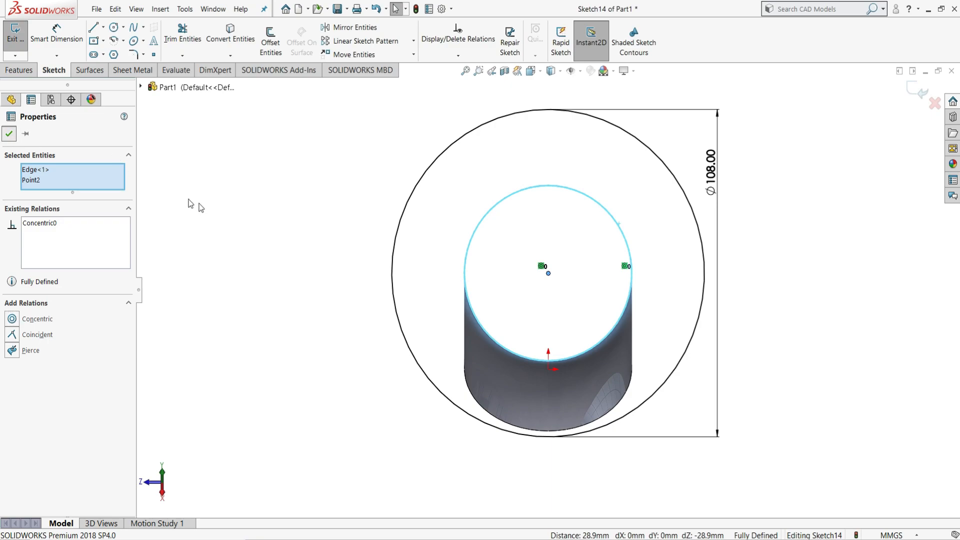
left_click(246, 185)
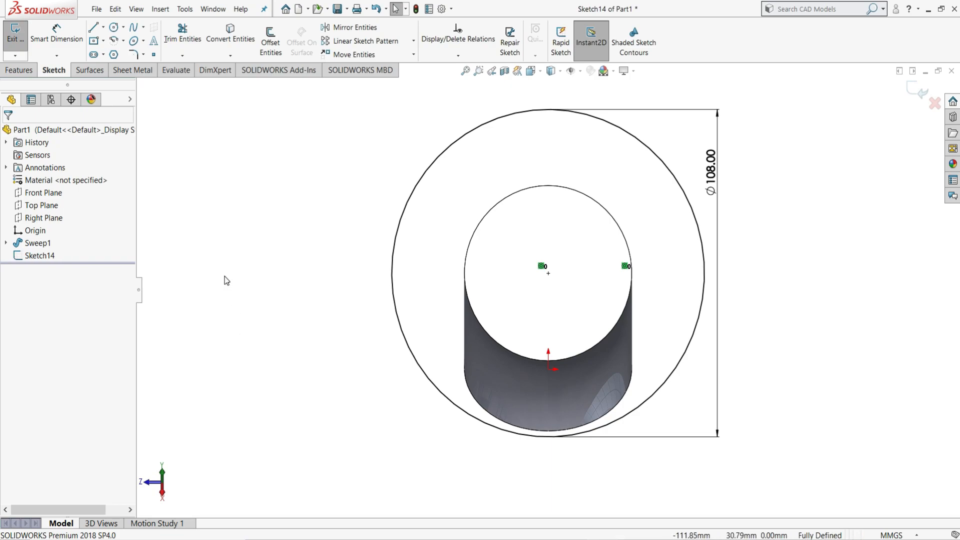
Step: Draw a concentric circle about 80 mm in diameter between the face edge and the outer circle, and convert it to construction geometry
left_click(114, 28)
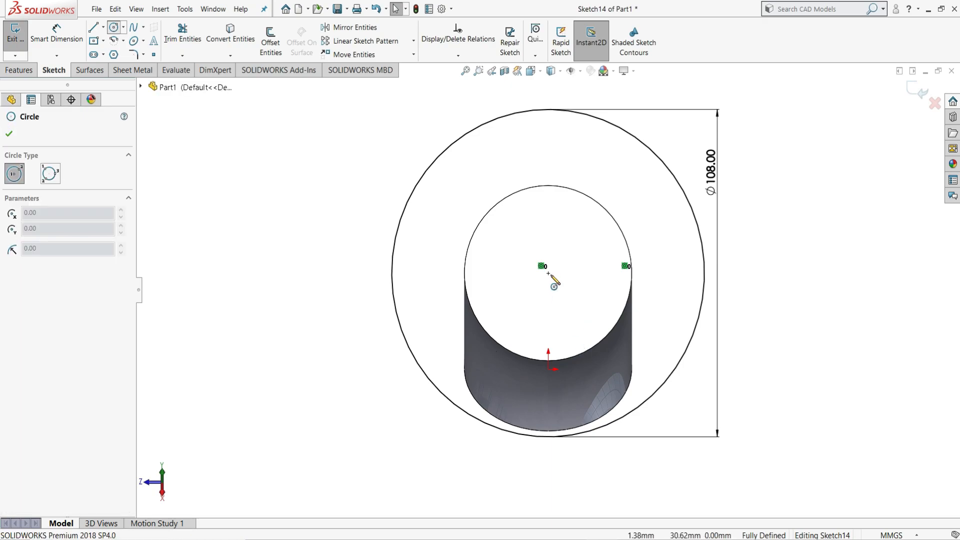
left_click(548, 273)
left_click(659, 224)
right_click(660, 229)
left_click(680, 228)
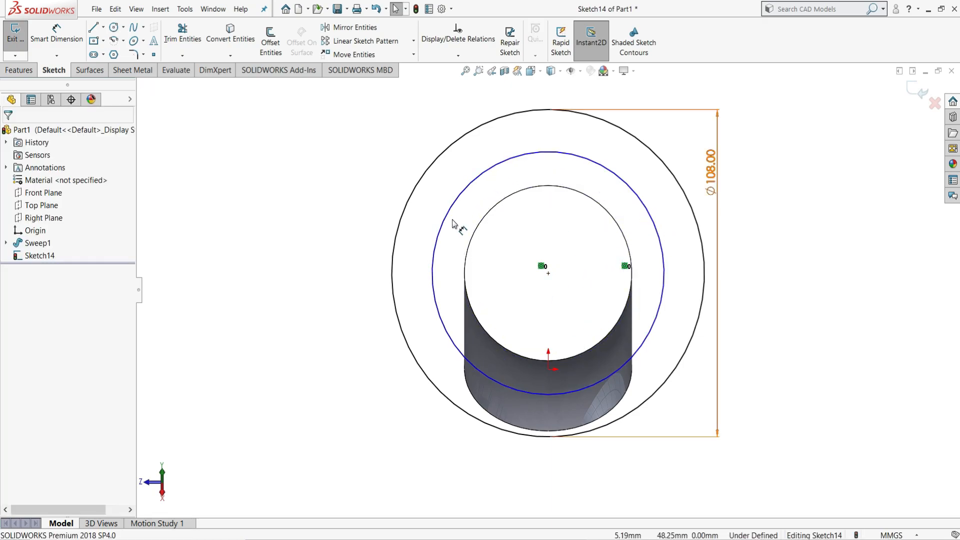
left_click(461, 191)
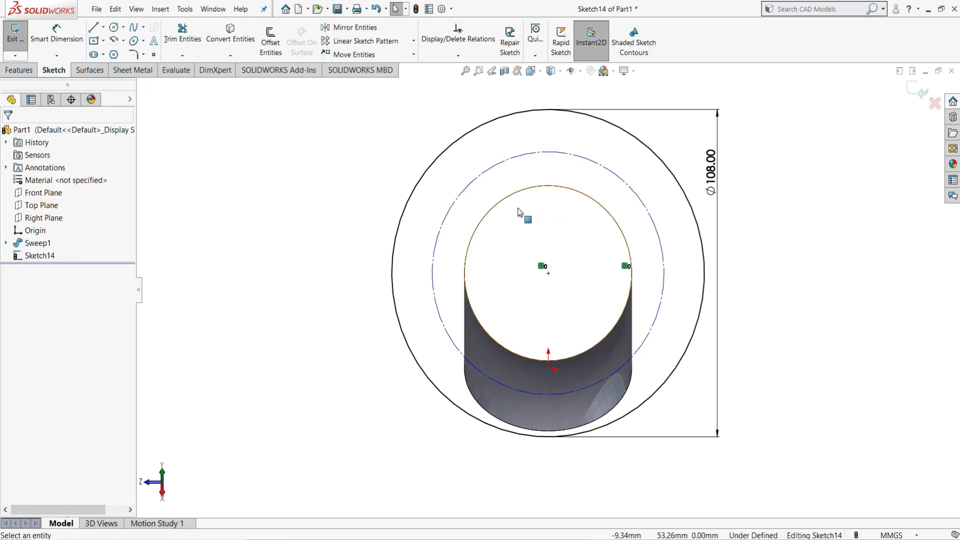
Step: Dimension the construction circle's diameter as 88 mm
left_click(78, 47)
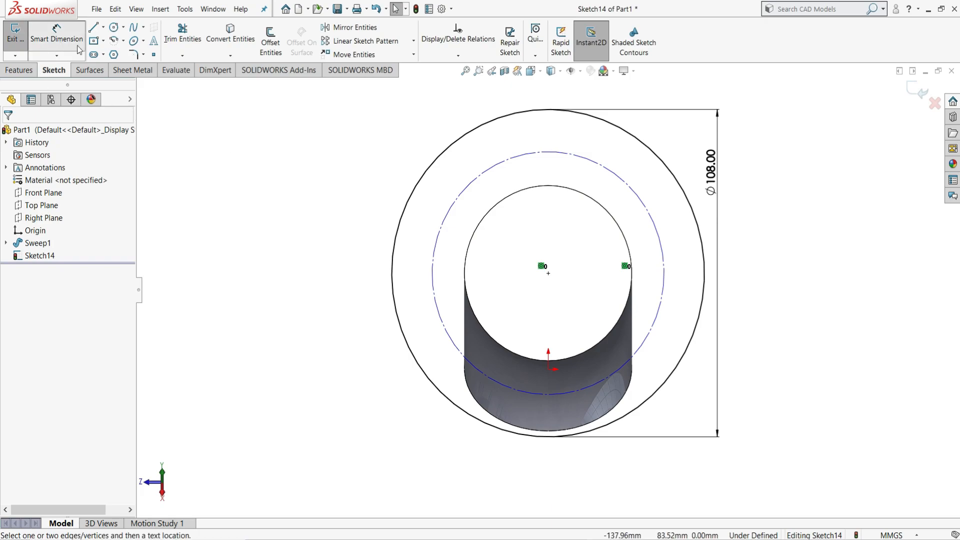
left_click(609, 173)
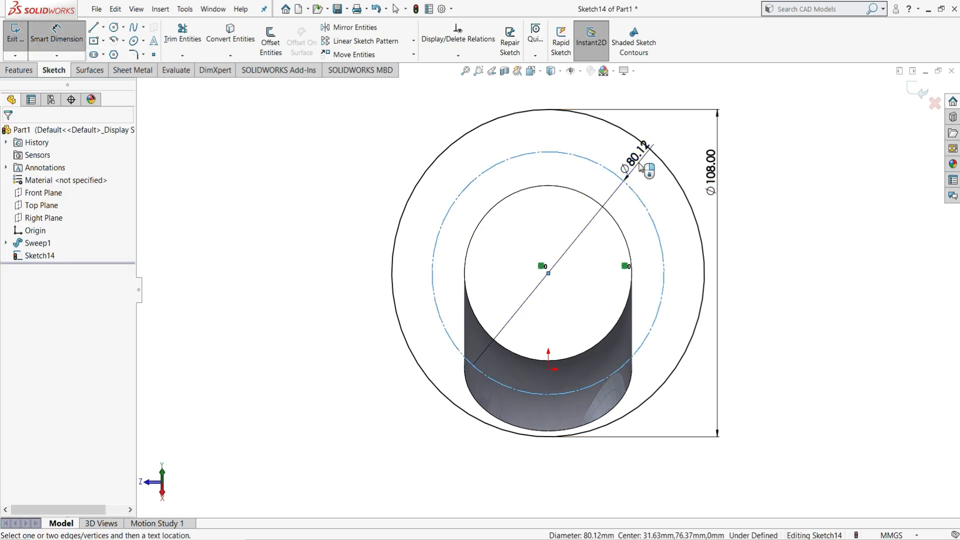
left_click(641, 166)
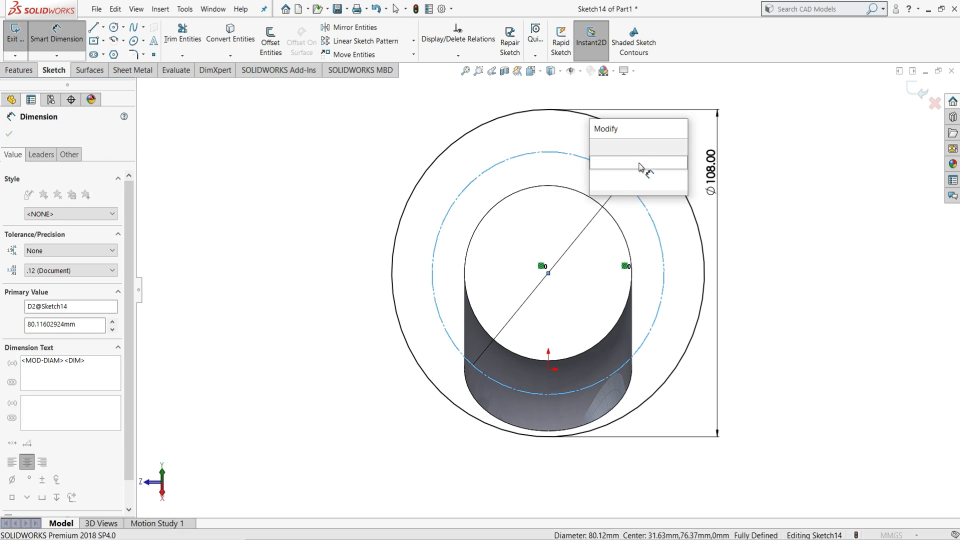
type("88")
key("Return")
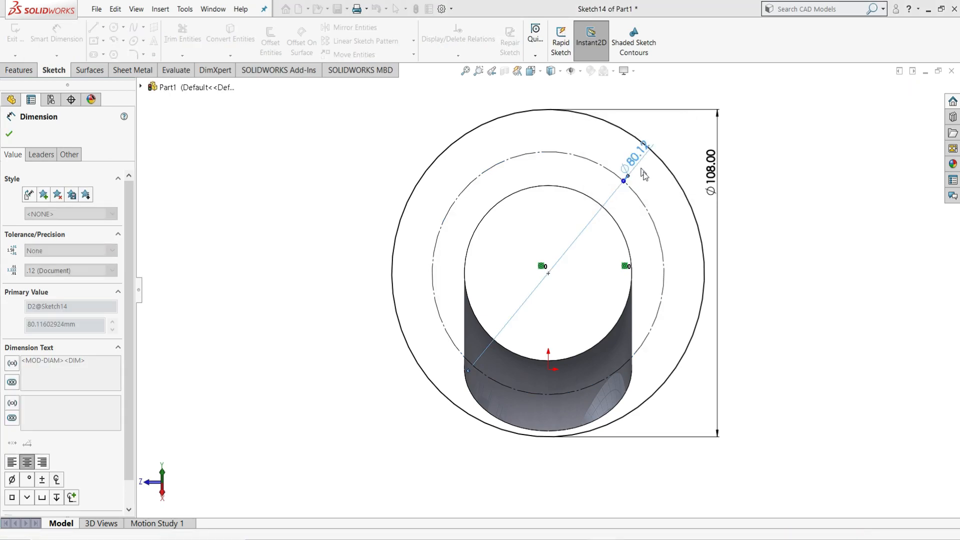
right_click(783, 227)
left_click(778, 232)
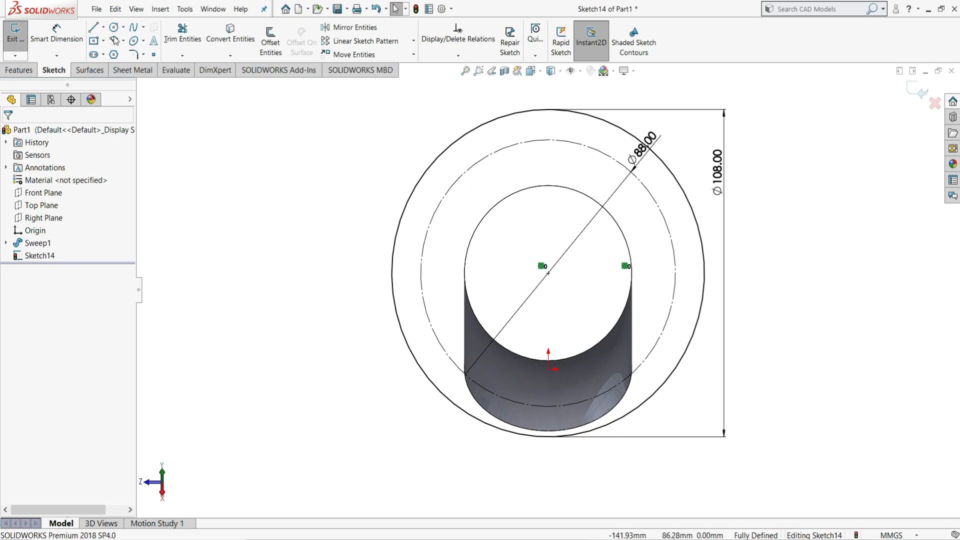
Step: Draw a bolt-hole circle about 18.5 mm in diameter centred on the construction circle's topmost point
left_click(549, 140)
left_click(574, 134)
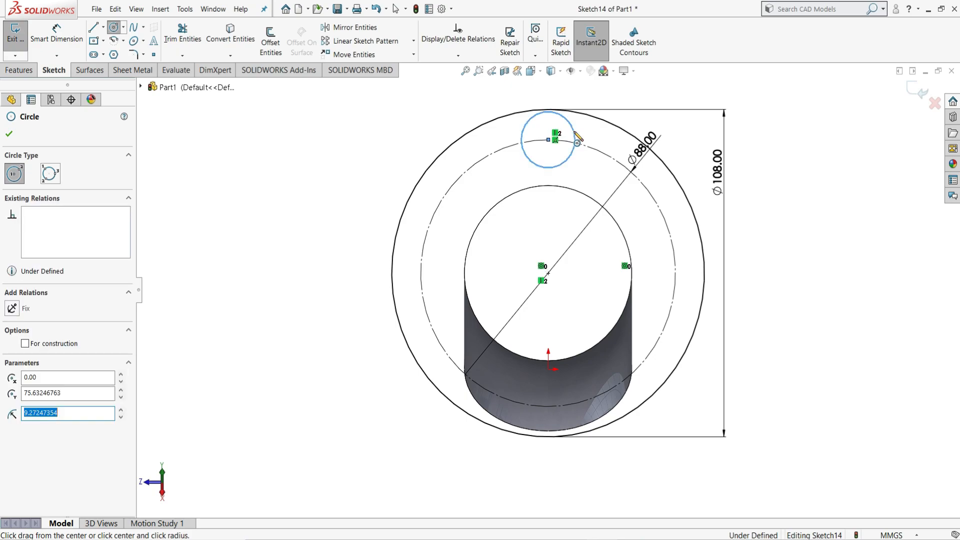
right_click(575, 133)
left_click(604, 141)
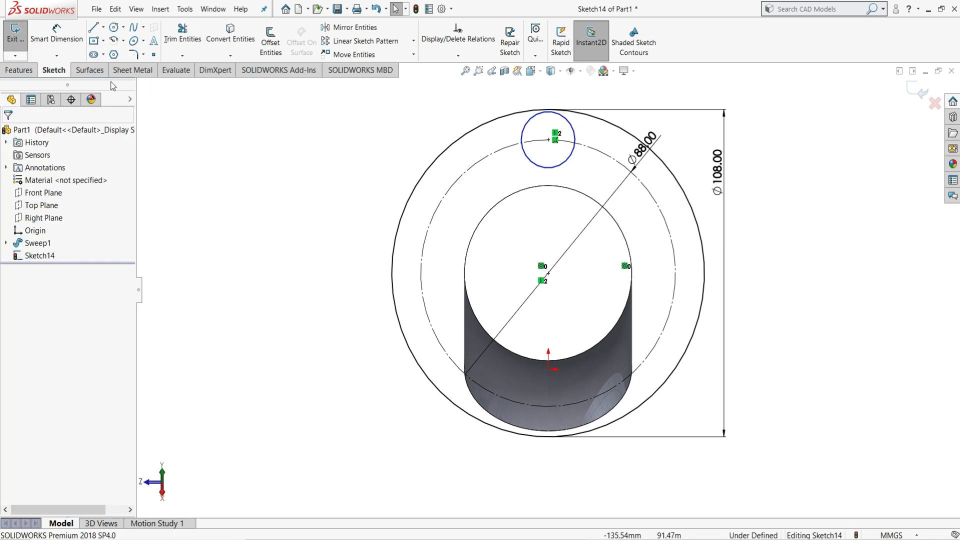
Step: Dimension the bolt-hole circle's diameter as 6.6 mm
left_click(57, 35)
left_click(573, 131)
left_click(611, 98)
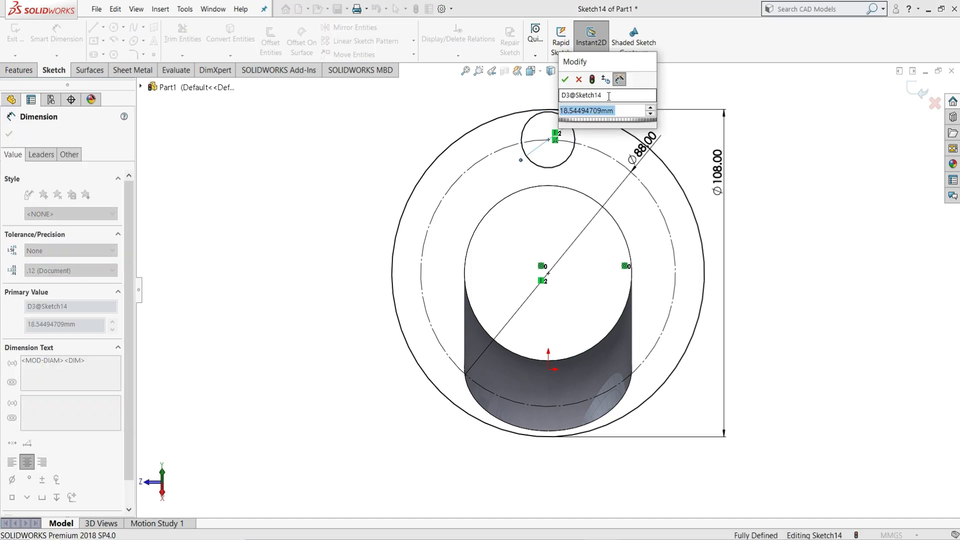
key("Return")
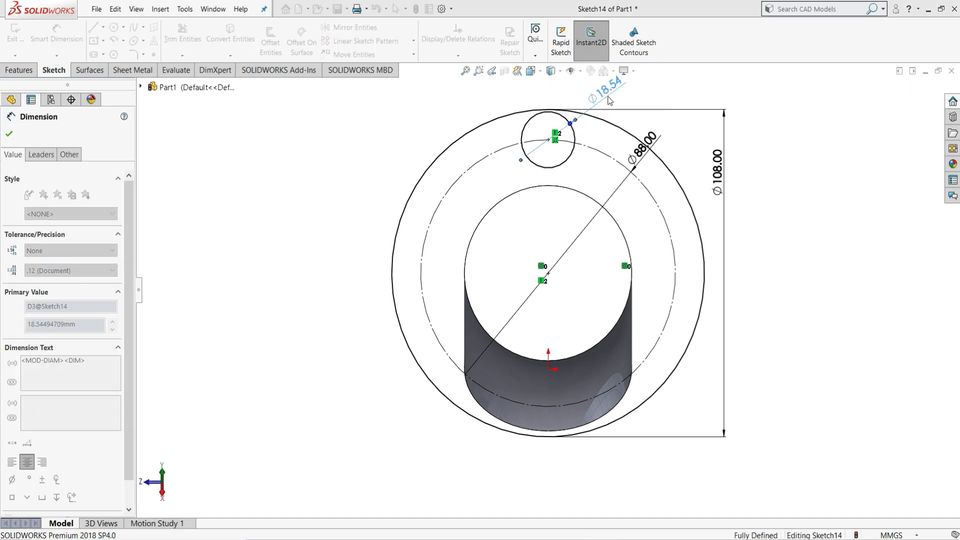
right_click(650, 90)
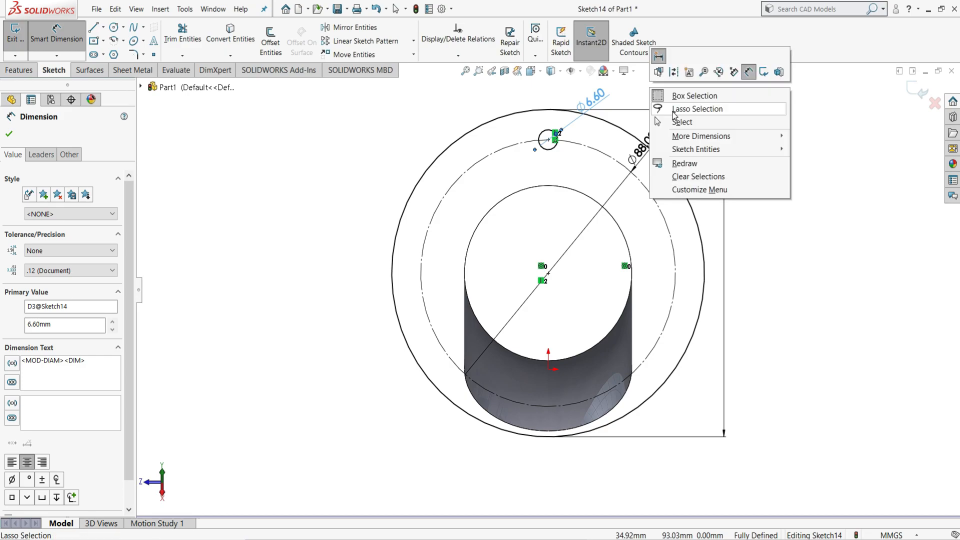
left_click(682, 122)
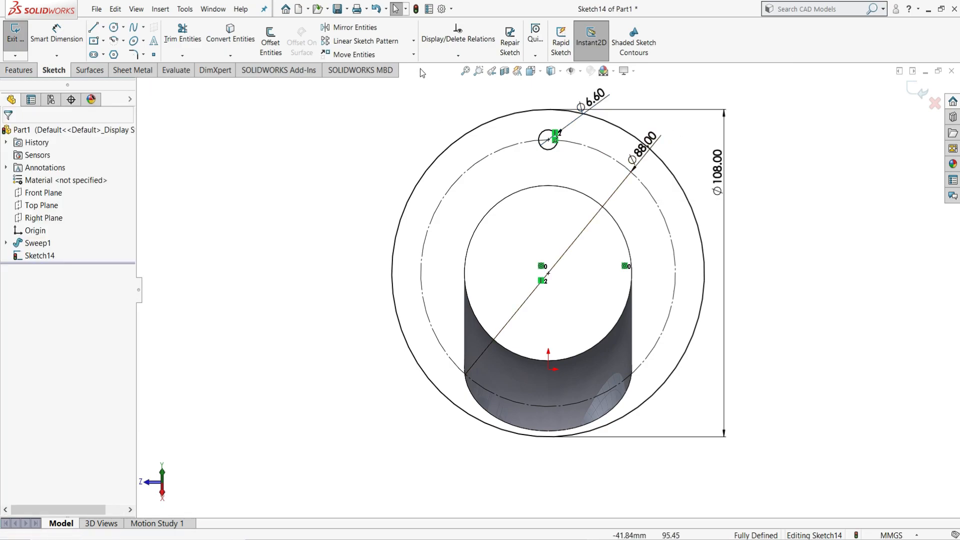
Step: Create a circular sketch pattern of the bolt-hole circle with 8 equally spaced instances over 360° around the large circle's centre
left_click(414, 40)
left_click(385, 68)
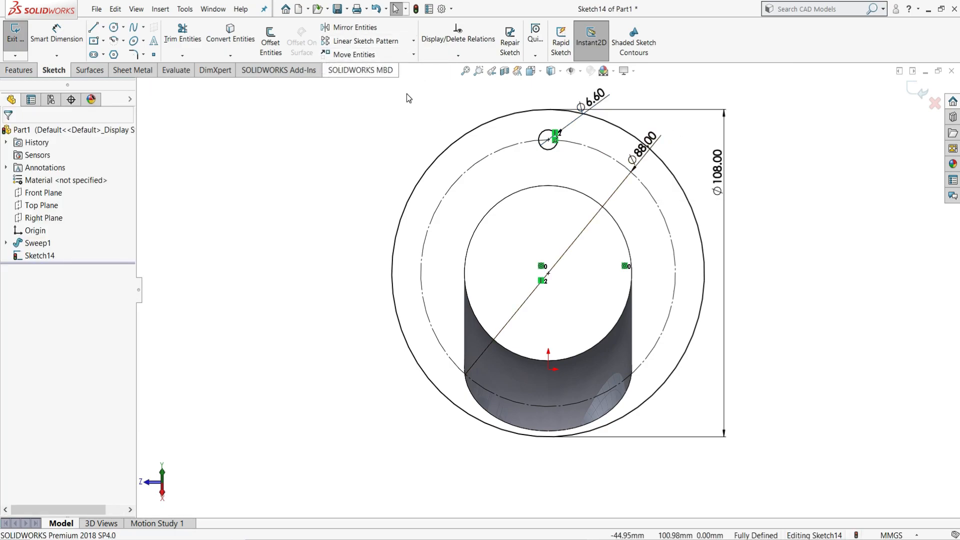
left_click(547, 136)
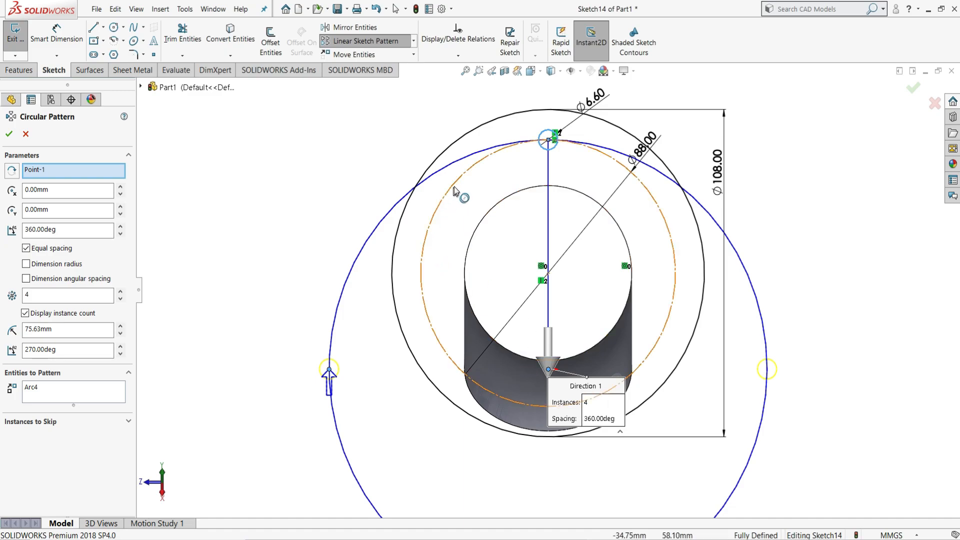
right_click(68, 173)
left_click(97, 182)
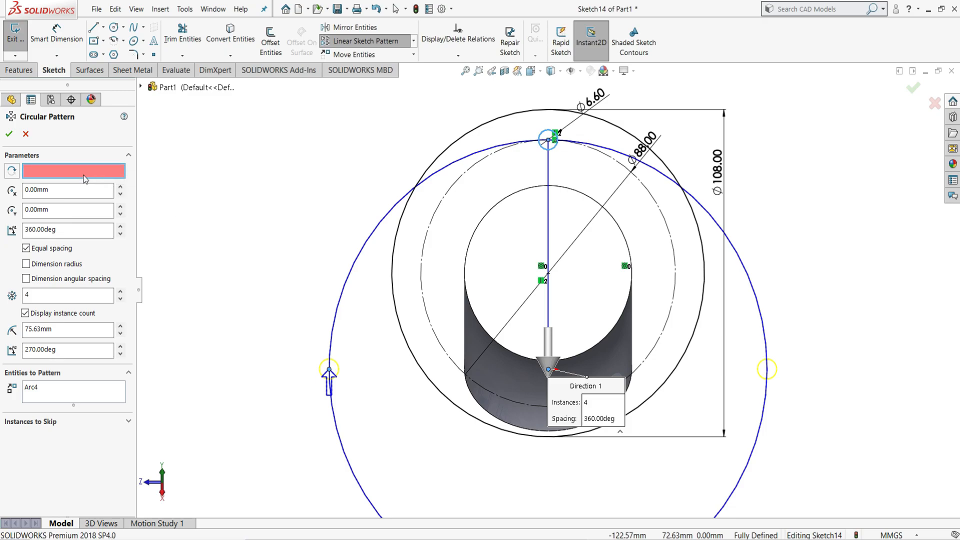
left_click(549, 274)
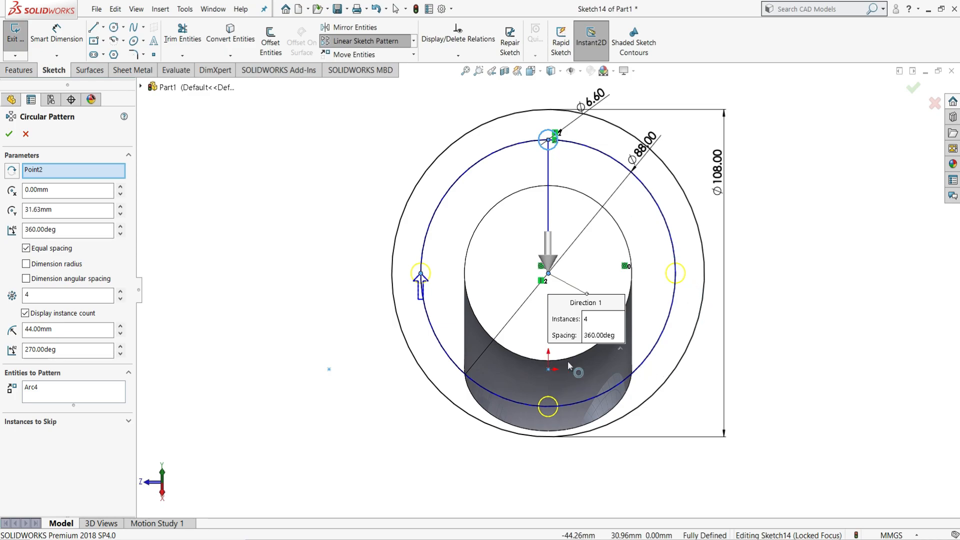
left_click(32, 296)
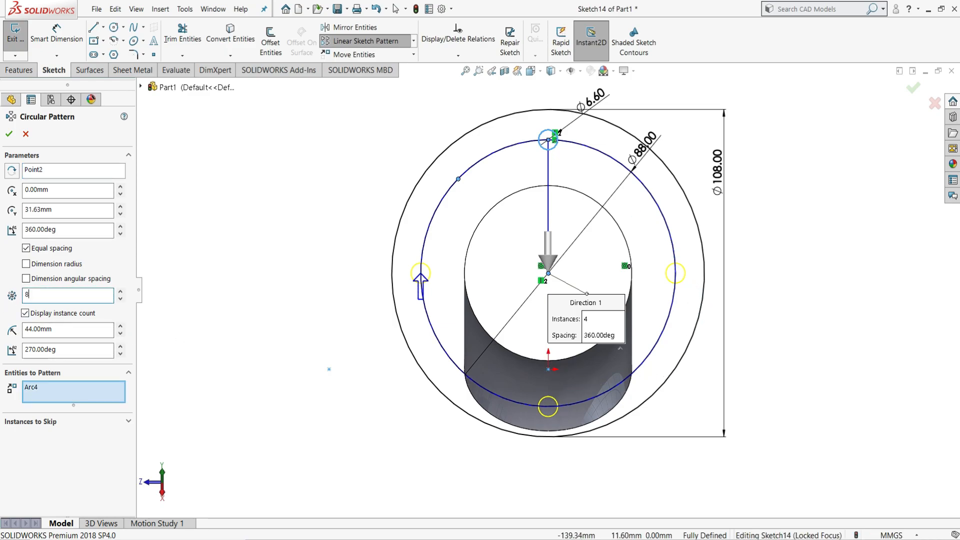
left_click(9, 134)
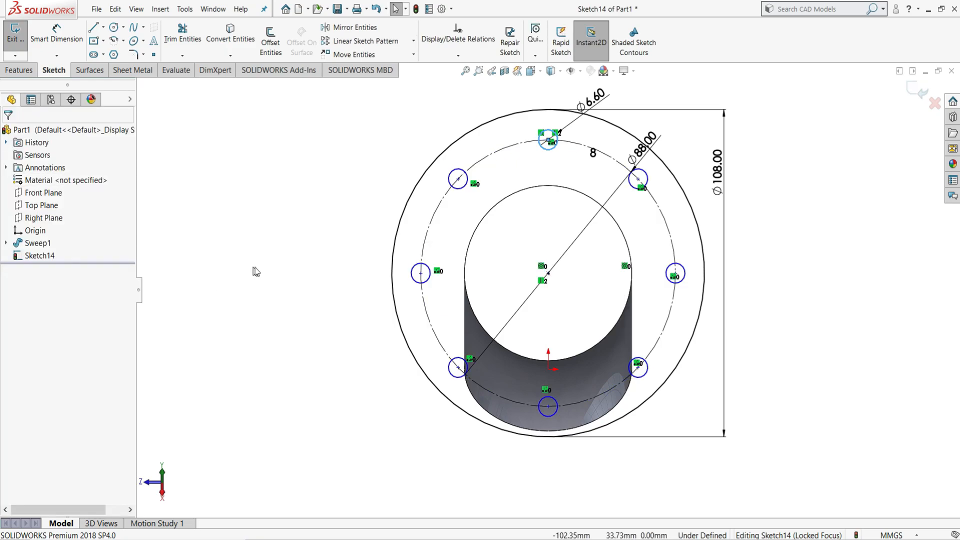
Step: Dimension the horizontal distance from the leftmost bolt hole's centre to the flange centre, accepting the proposed value
left_click(64, 46)
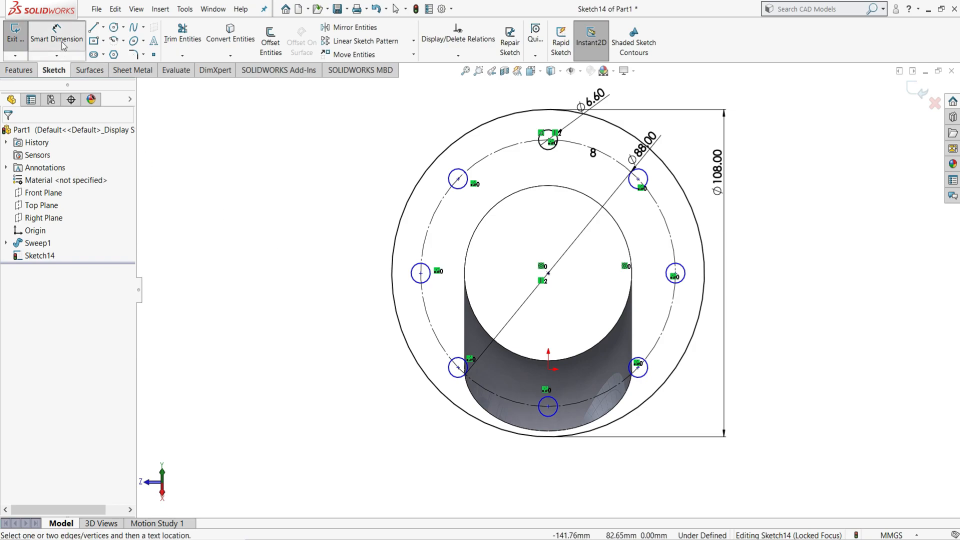
left_click(421, 273)
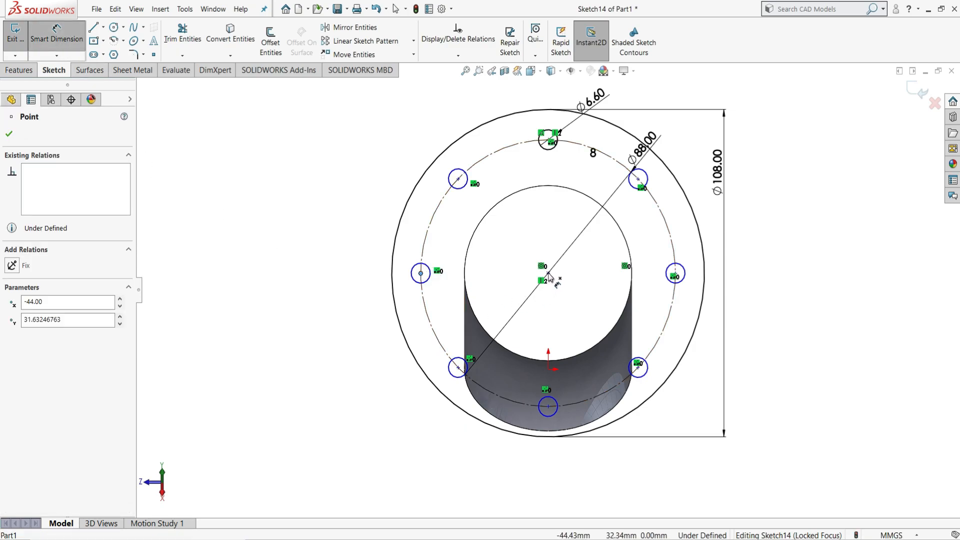
left_click(549, 273)
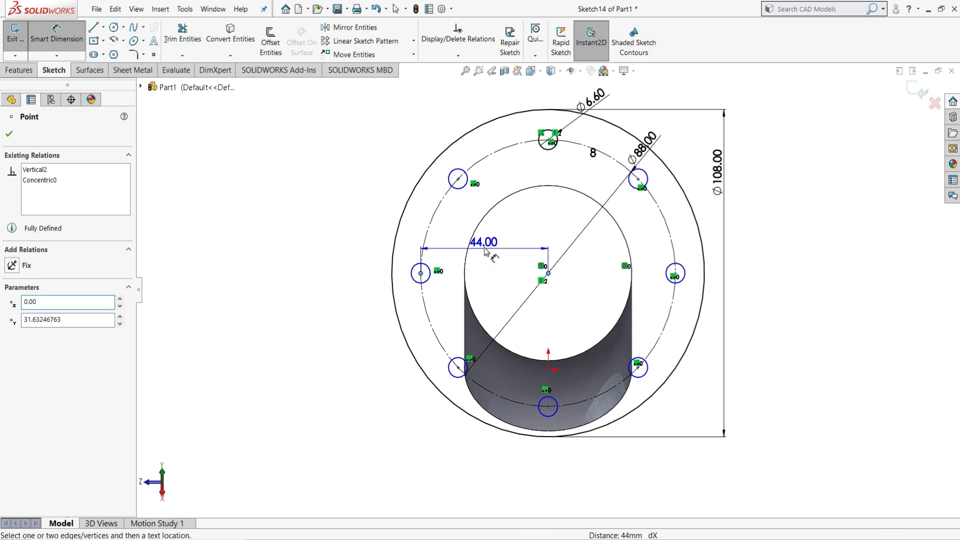
left_click(505, 261)
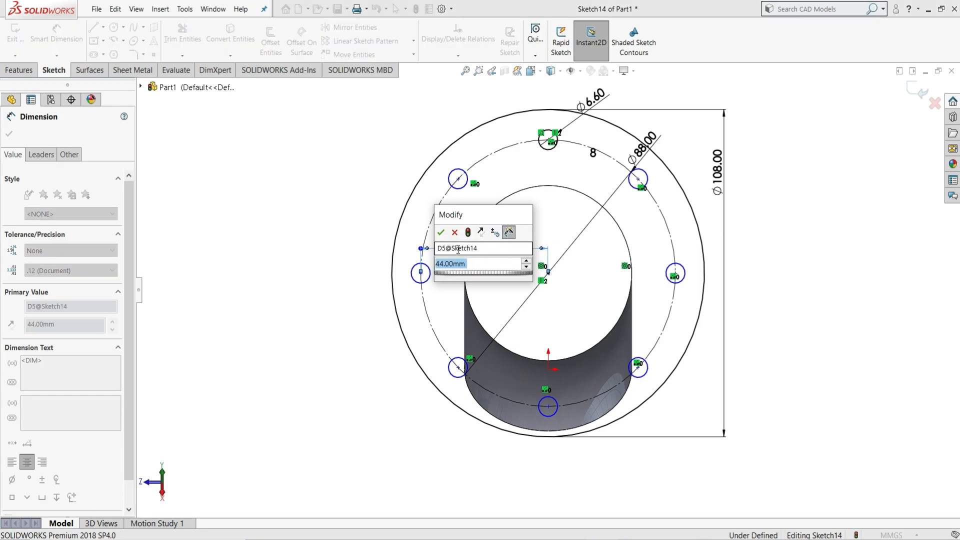
left_click(440, 233)
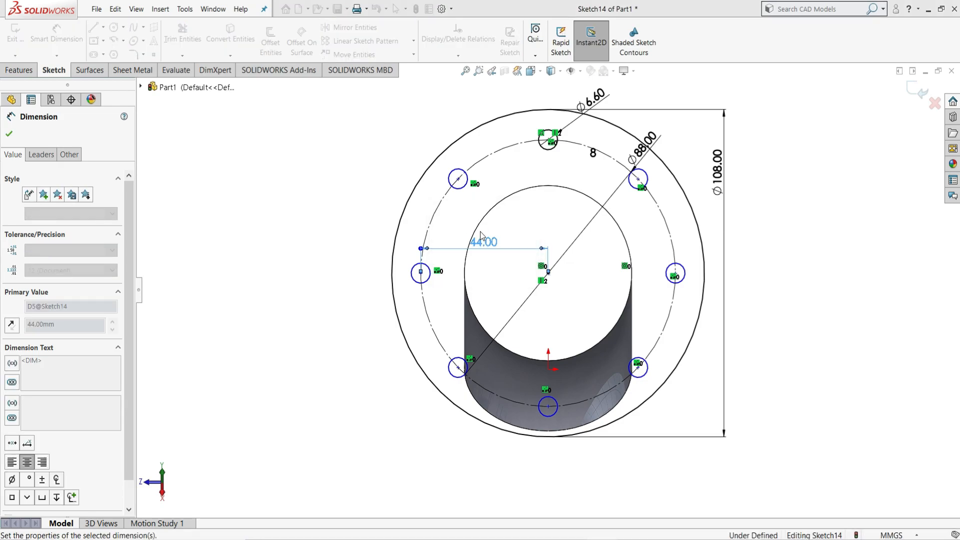
Step: Dimension the vertical distance between the centres of the leftmost bolt hole and its upper neighbour, accepting the proposed value
left_click(421, 274)
left_click(458, 178)
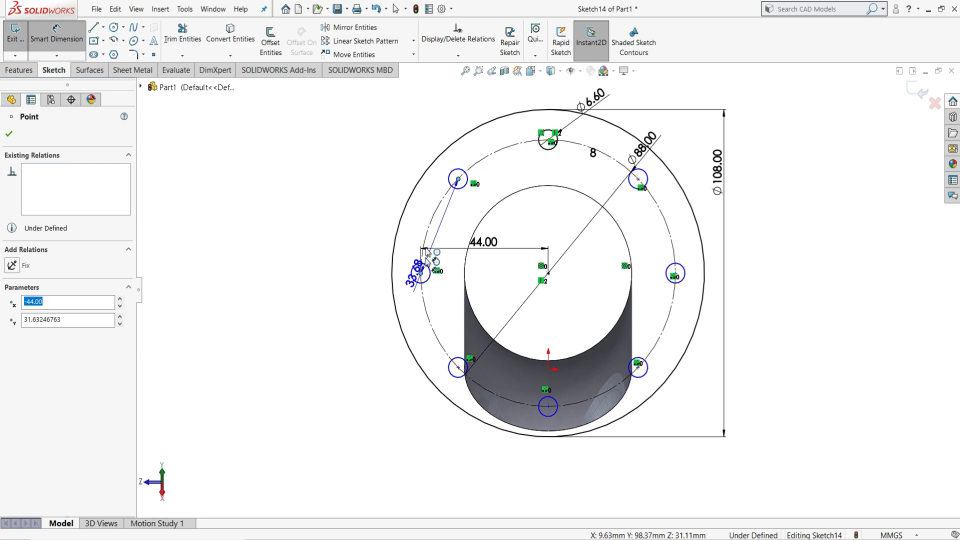
left_click(376, 221)
left_click(369, 219)
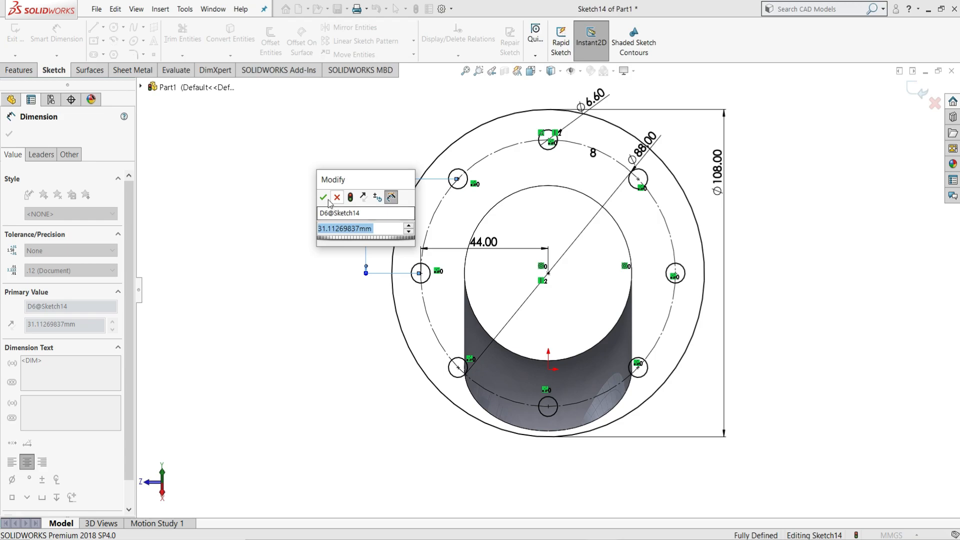
left_click(324, 197)
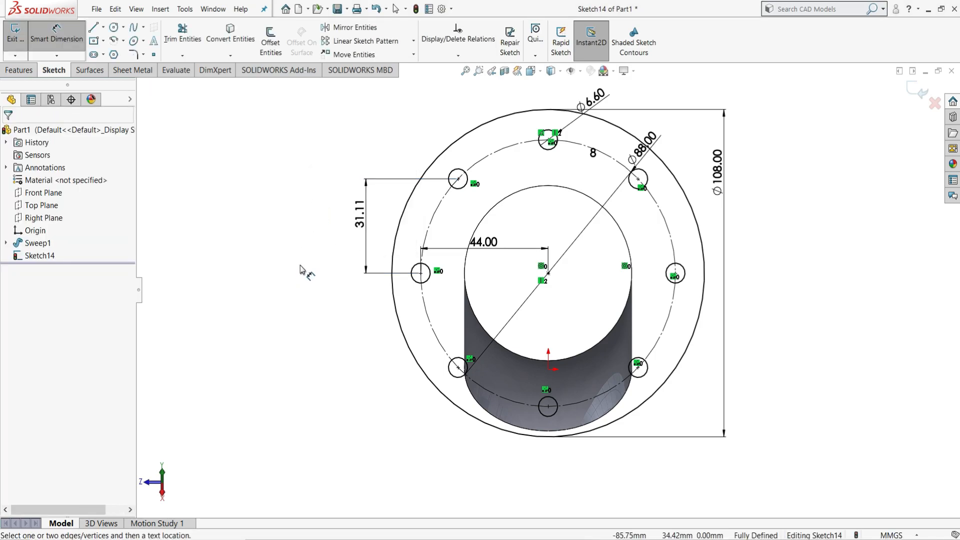
key("Escape")
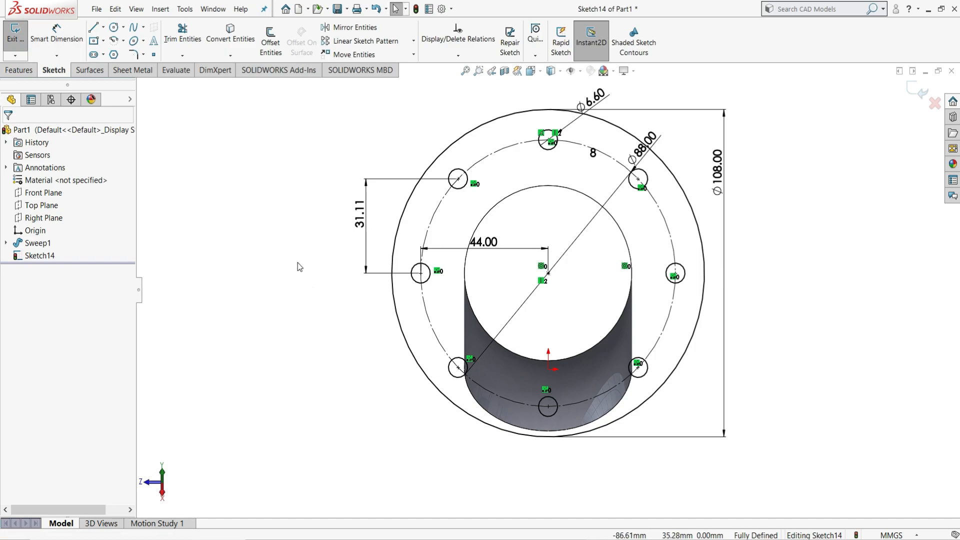
Step: Extrude the flange sketch 11.5 mm blind in the reversed direction, back over the elbow, with the result merged
left_click(20, 70)
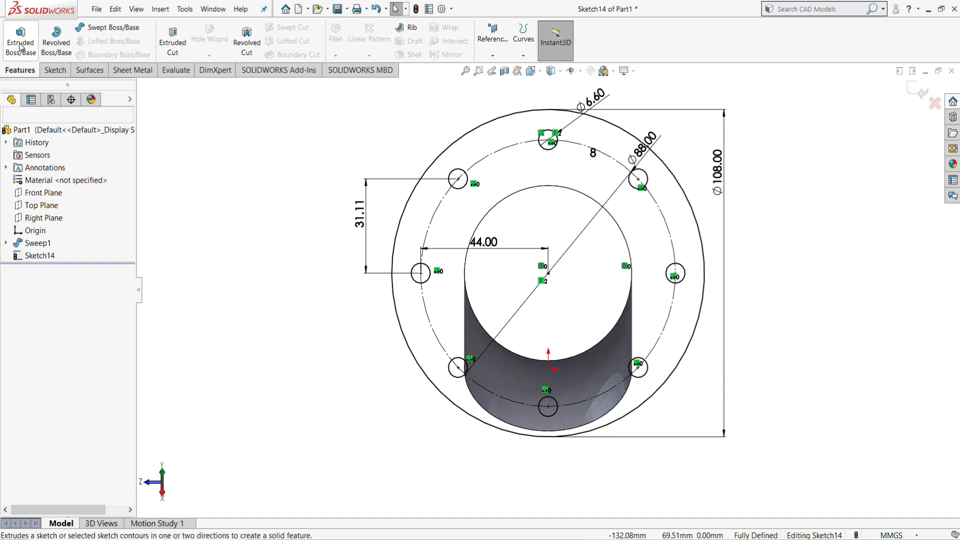
left_click(20, 48)
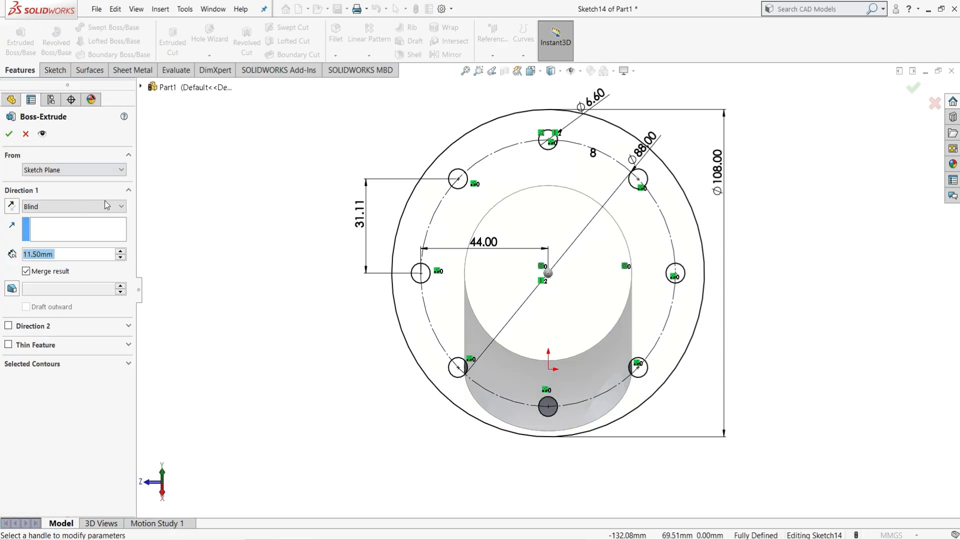
middle_click_drag(353, 284, 409, 228)
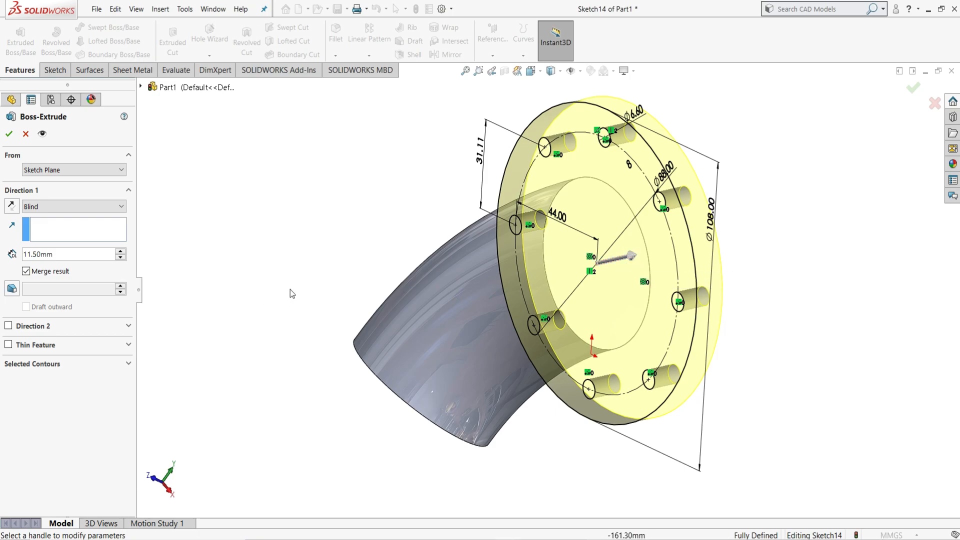
left_click(12, 205)
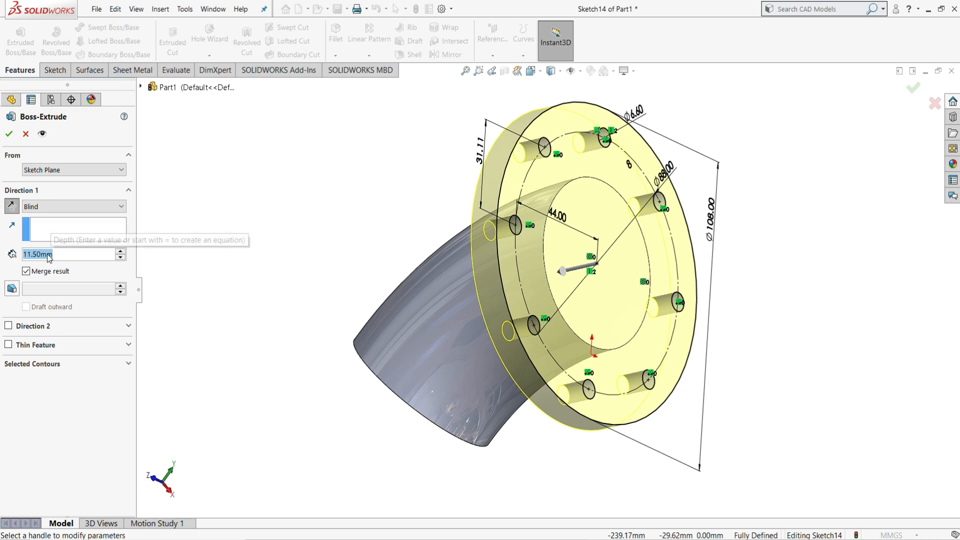
left_click(10, 135)
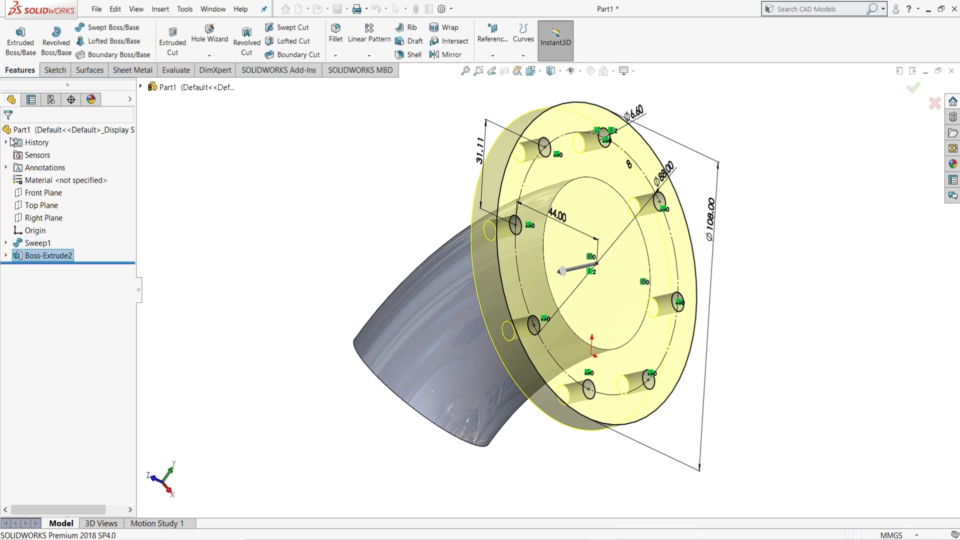
left_click(268, 232)
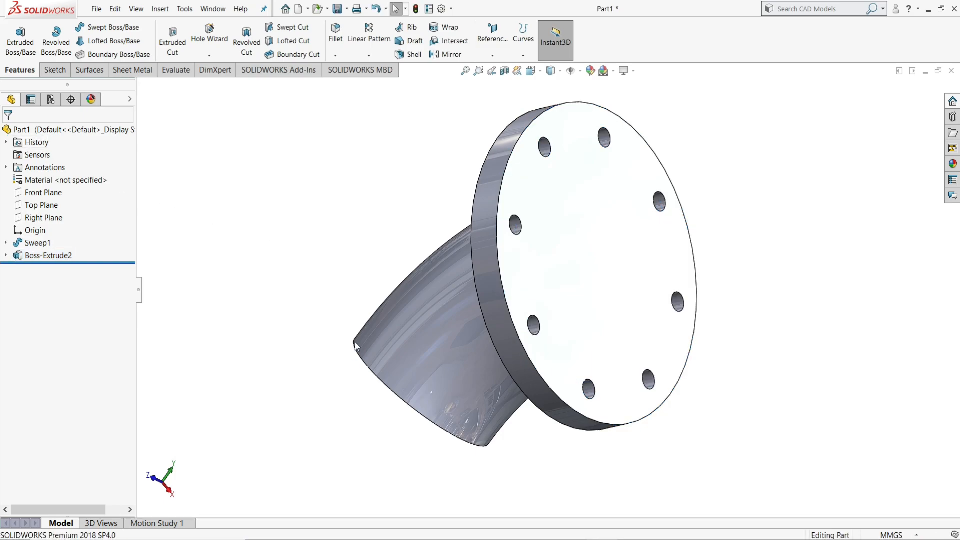
Step: Sketch two concentric circles about 78 mm and 67 mm in diameter on the elbow's lower end face, centred on the origin
middle_click_drag(570, 219, 618, 173)
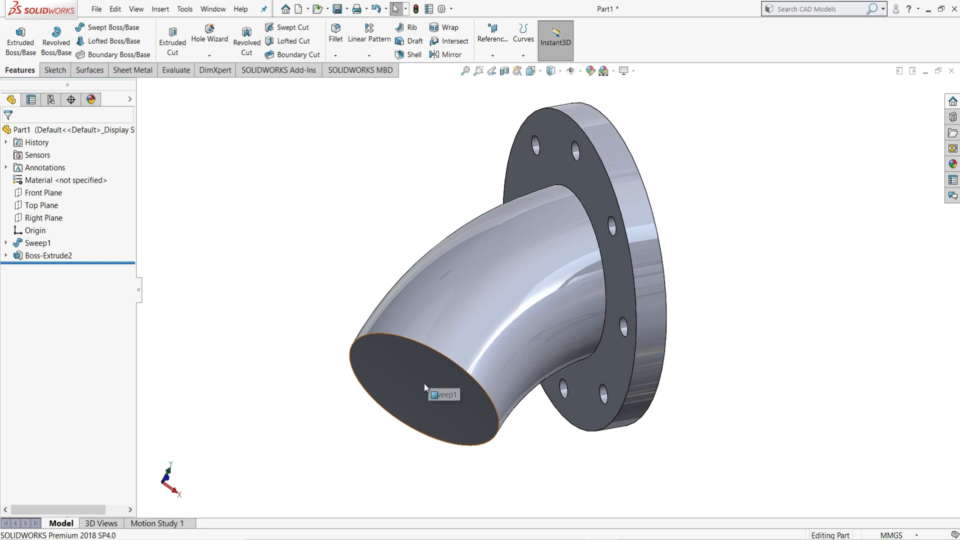
left_click(391, 359)
left_click(436, 334)
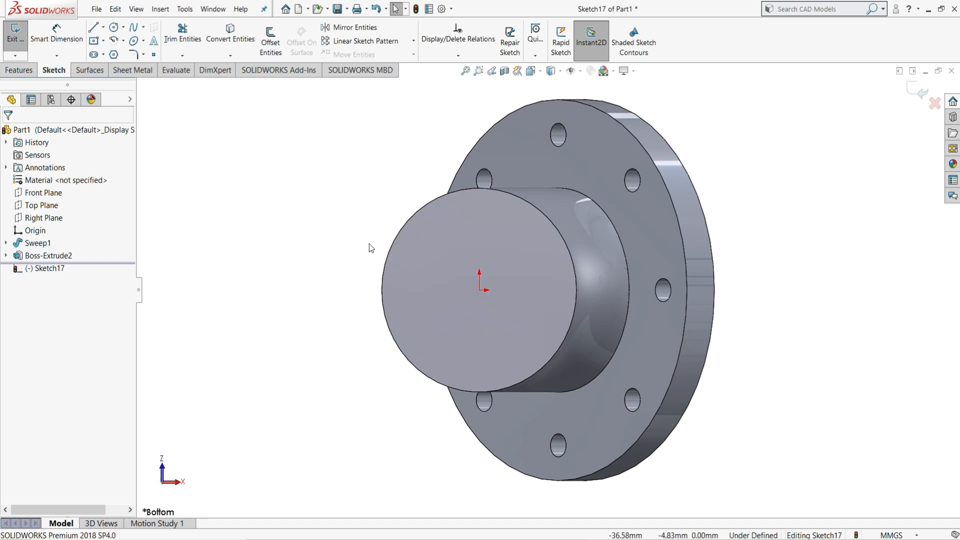
left_click(479, 290)
left_click(599, 233)
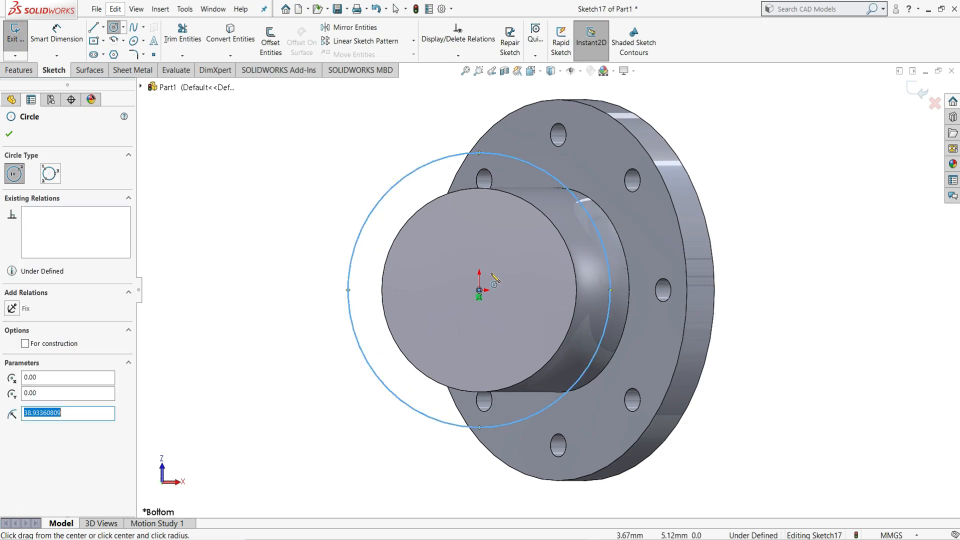
left_click(479, 290)
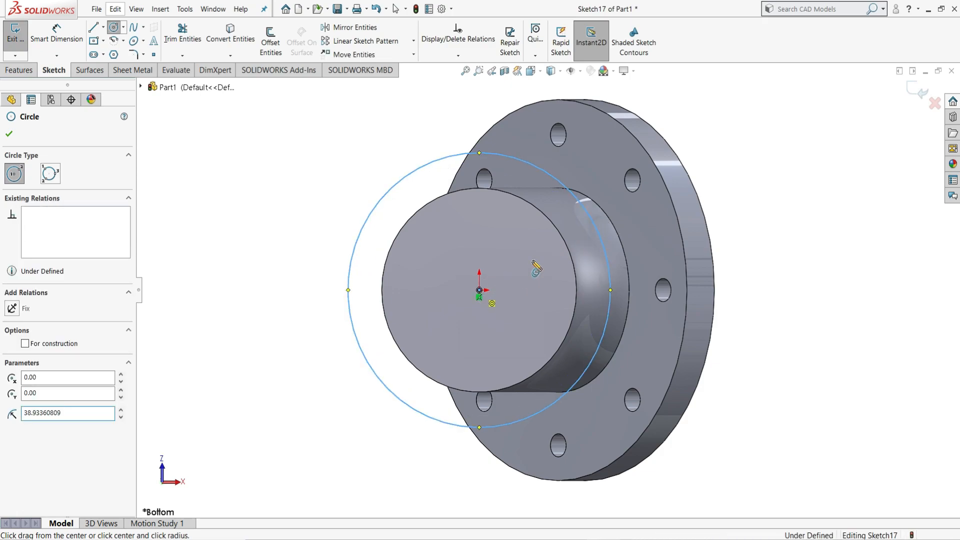
left_click(575, 232)
right_click(572, 190)
left_click(600, 229)
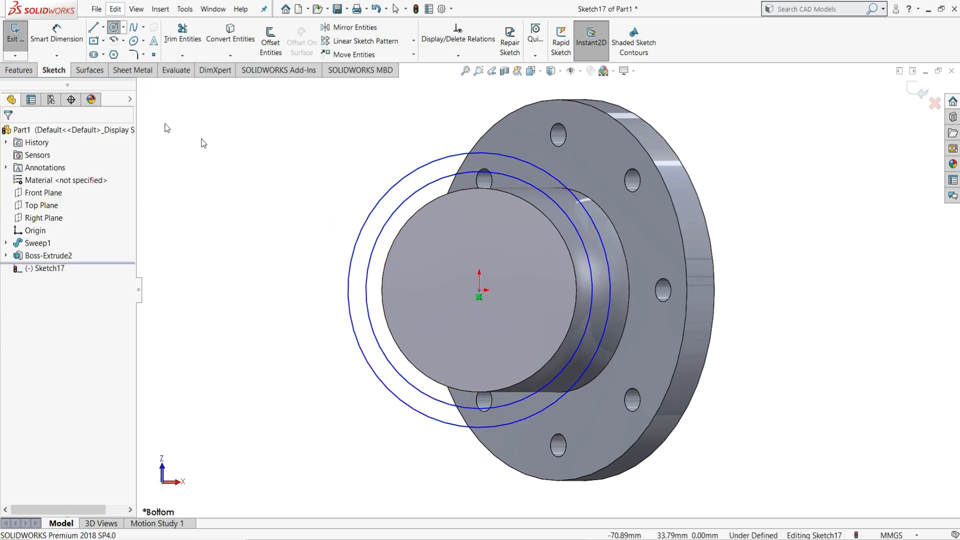
Step: Dimension the outer circle's diameter as 108 mm
left_click(56, 32)
left_click(392, 188)
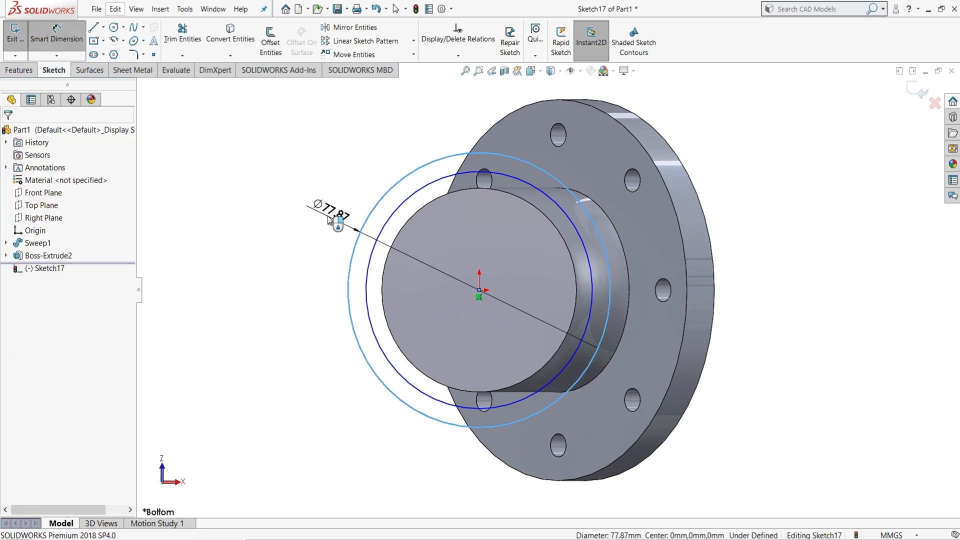
left_click(328, 218)
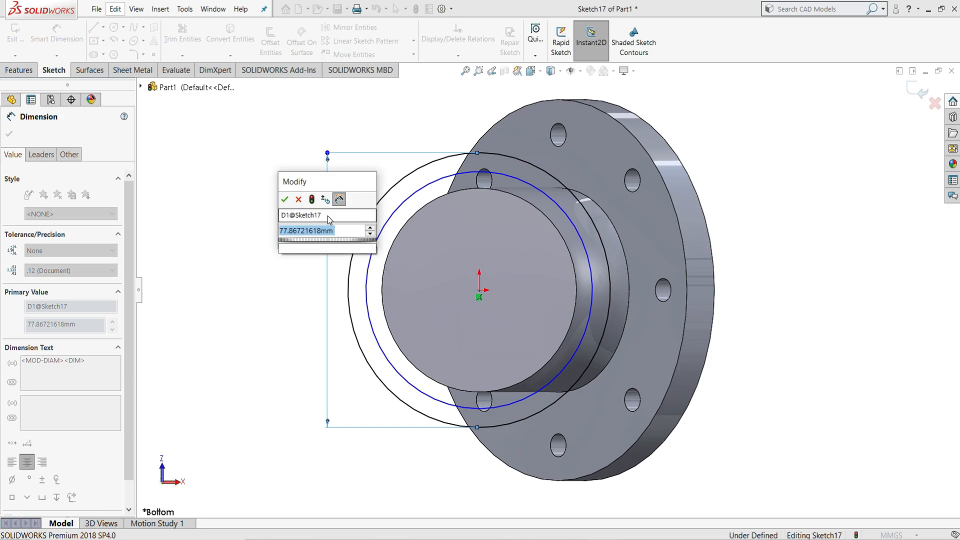
type("108")
key("Return")
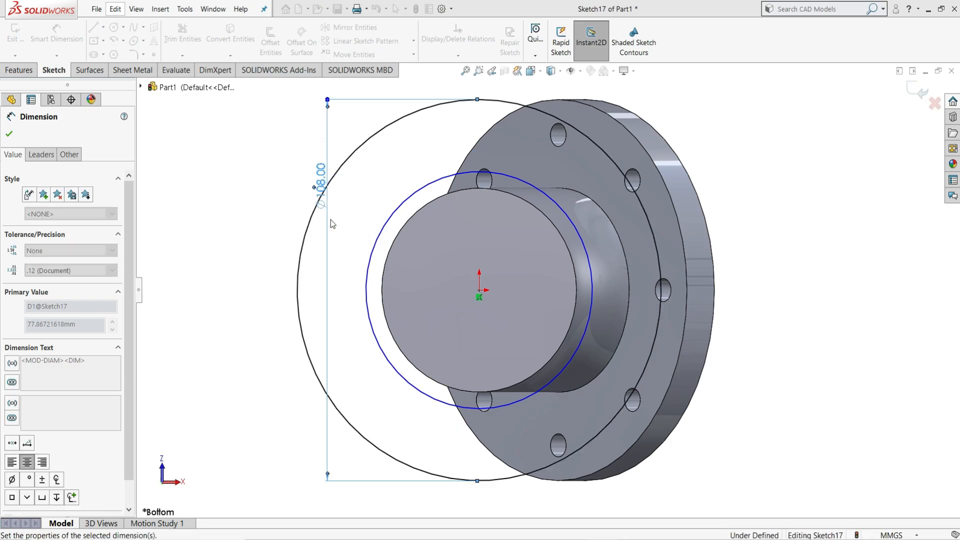
Step: Dimension the inner circle's diameter as 88 mm
left_click(364, 229)
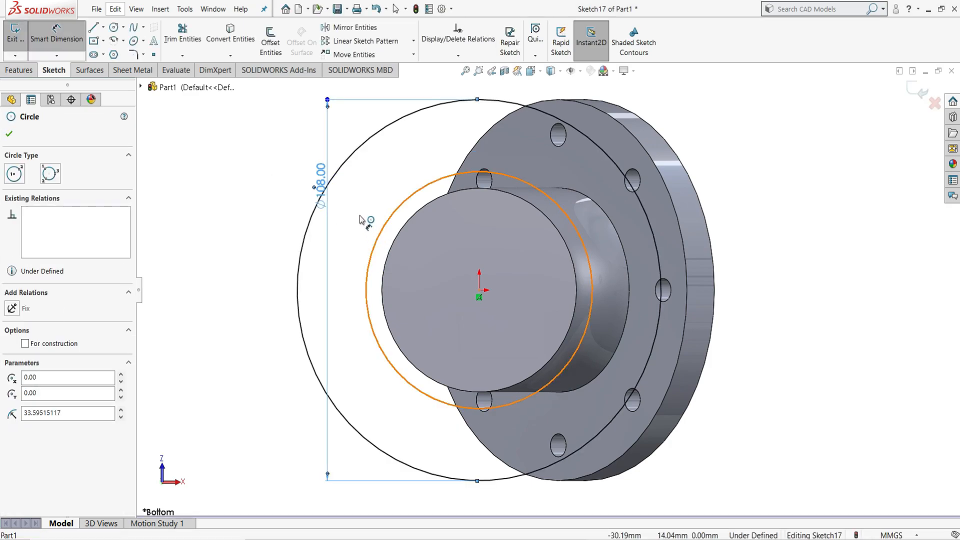
left_click(359, 215)
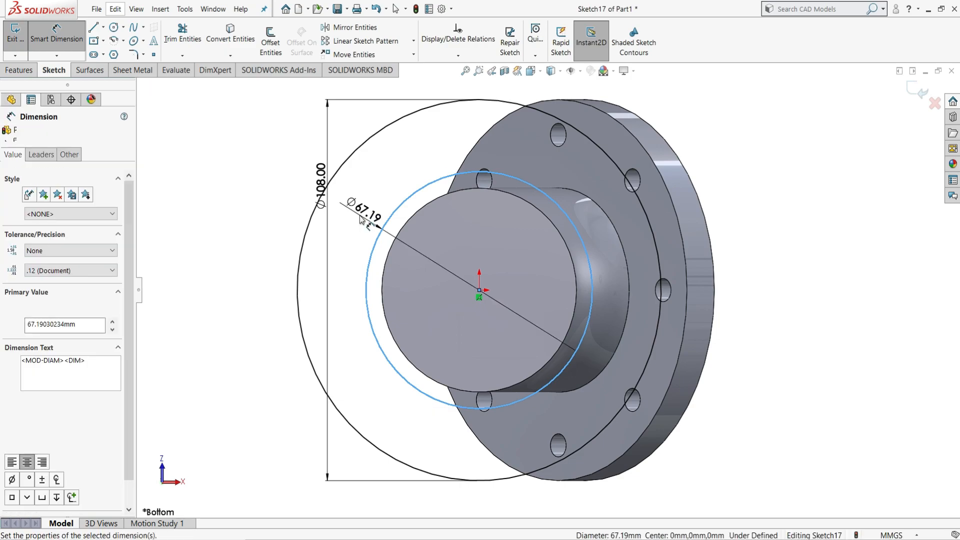
type("88")
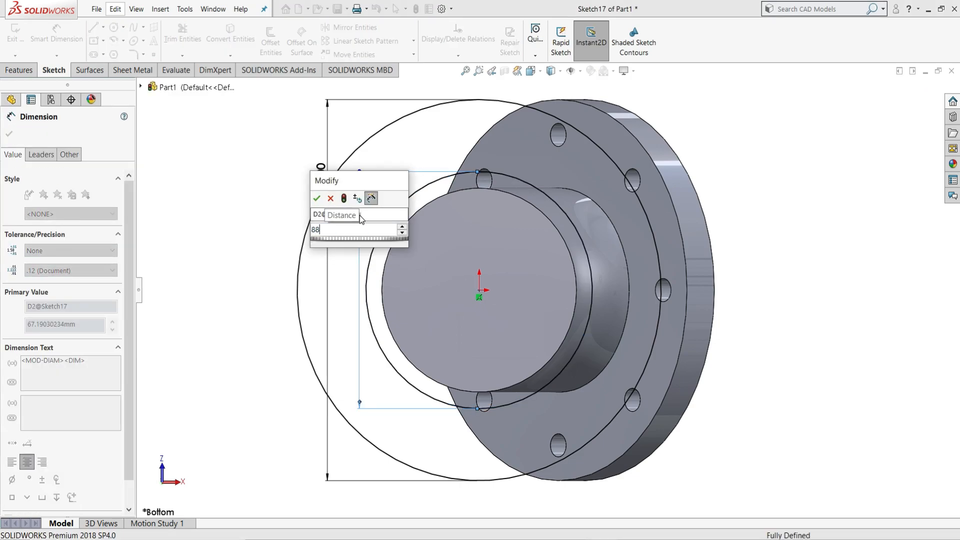
key("Return")
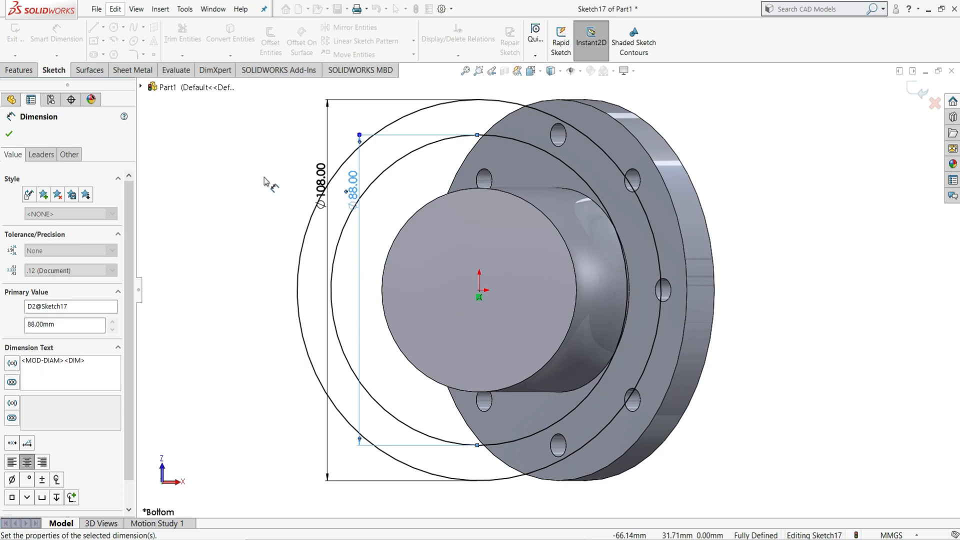
right_click(260, 179)
left_click(261, 215)
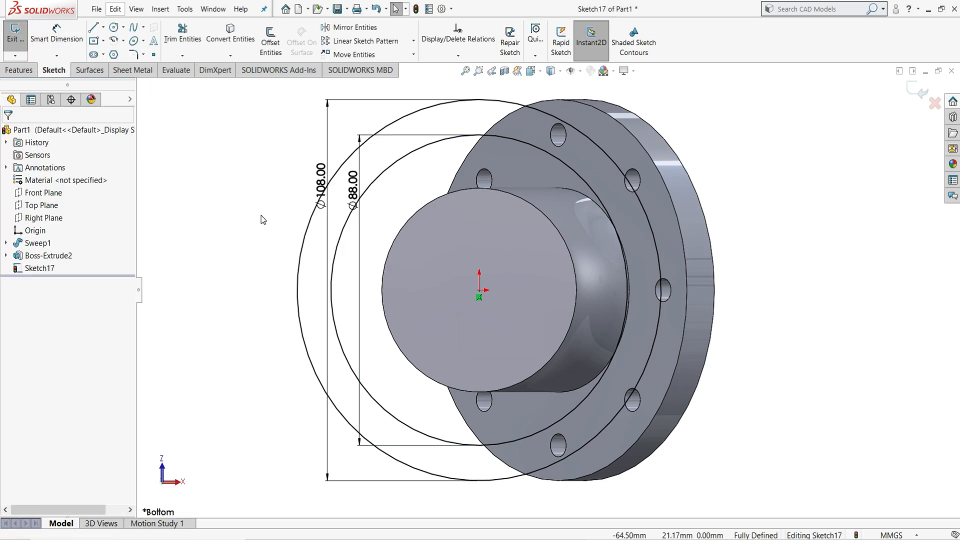
Step: Convert the 88 mm circle to construction geometry
left_click(388, 169)
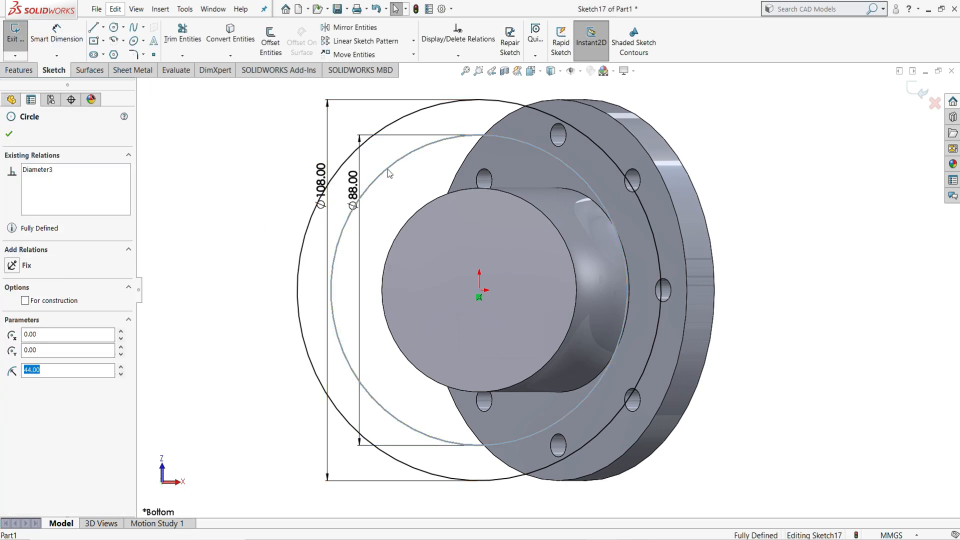
left_click(25, 300)
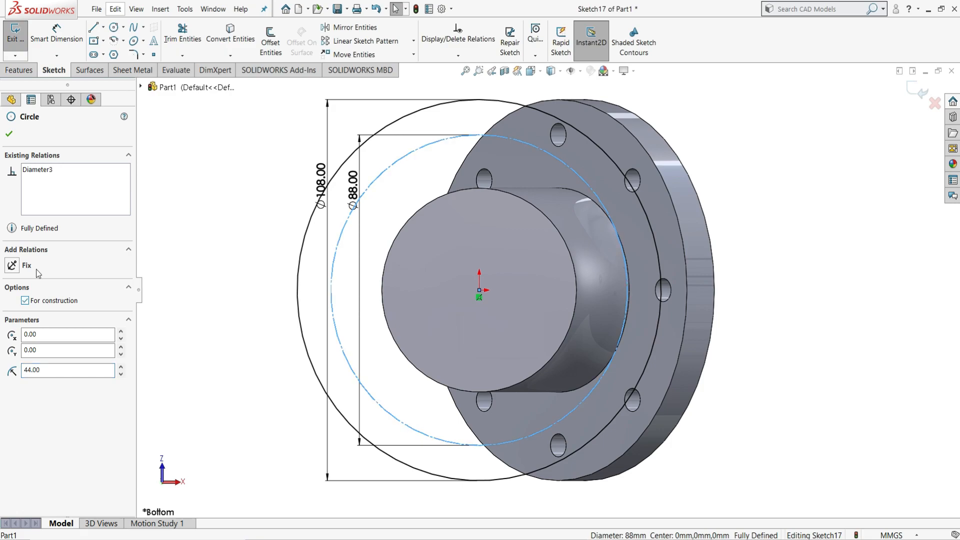
left_click(9, 135)
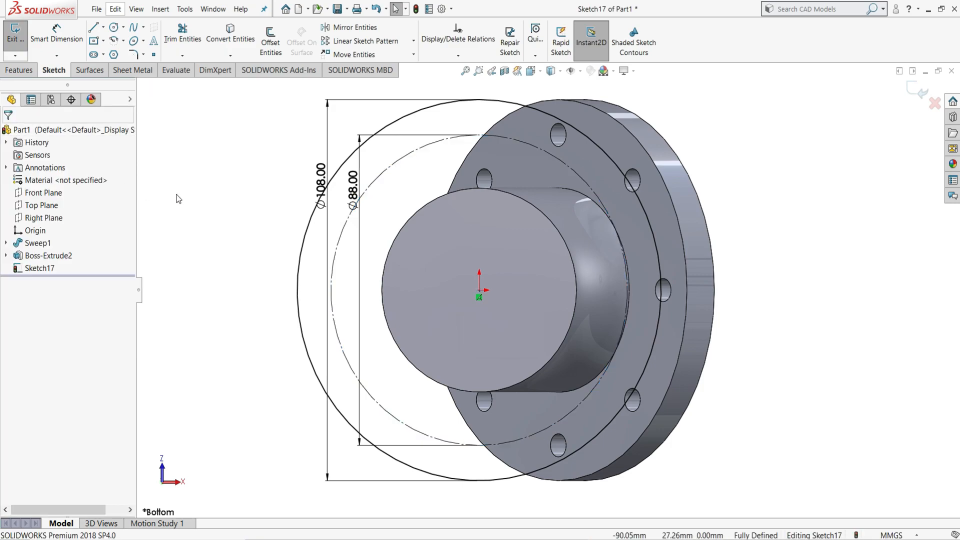
Step: Draw a bolt-hole circle about 9 mm in diameter centred on the 88 mm construction circle's topmost point
left_click(113, 28)
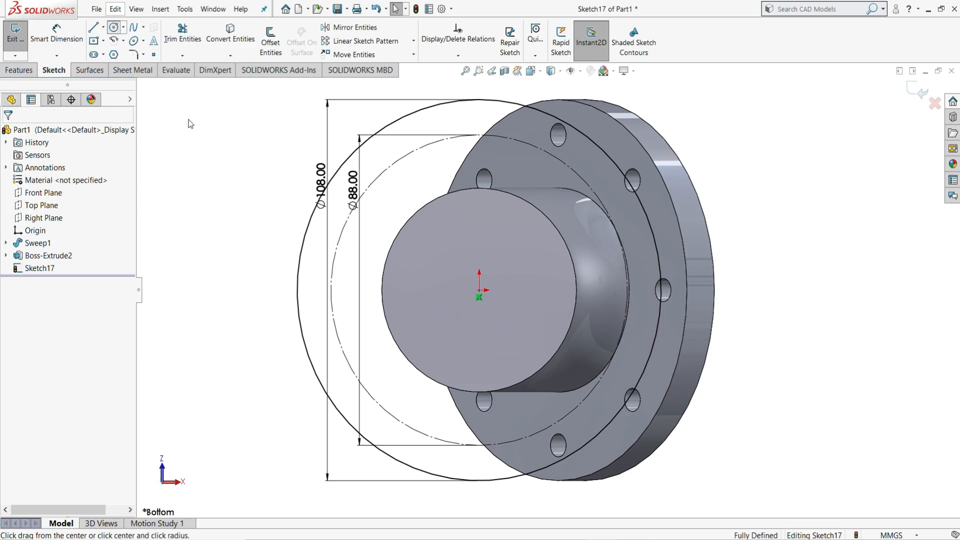
left_click(479, 135)
left_click(495, 132)
right_click(497, 129)
left_click(503, 135)
key("Escape")
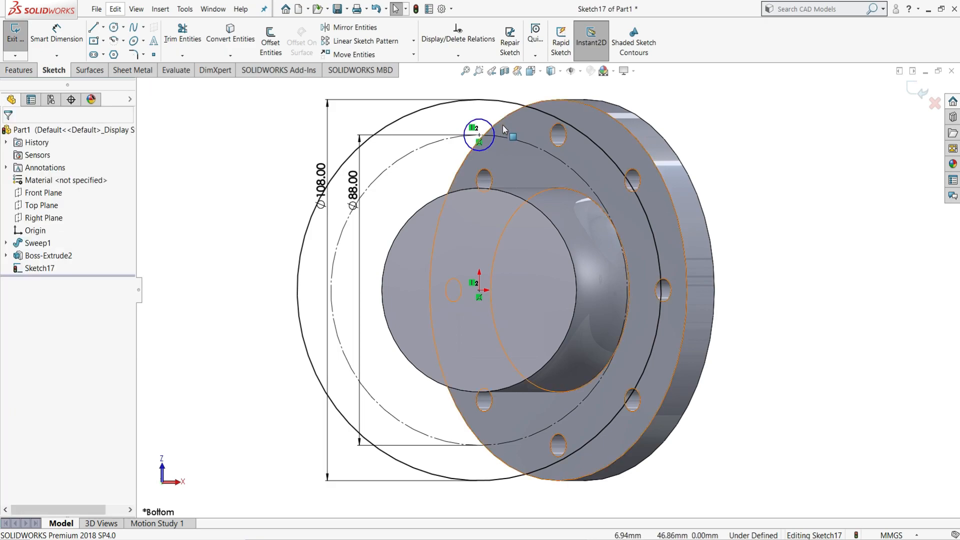
Step: Dimension the bolt-hole circle's diameter as 6.66 mm
left_click(59, 47)
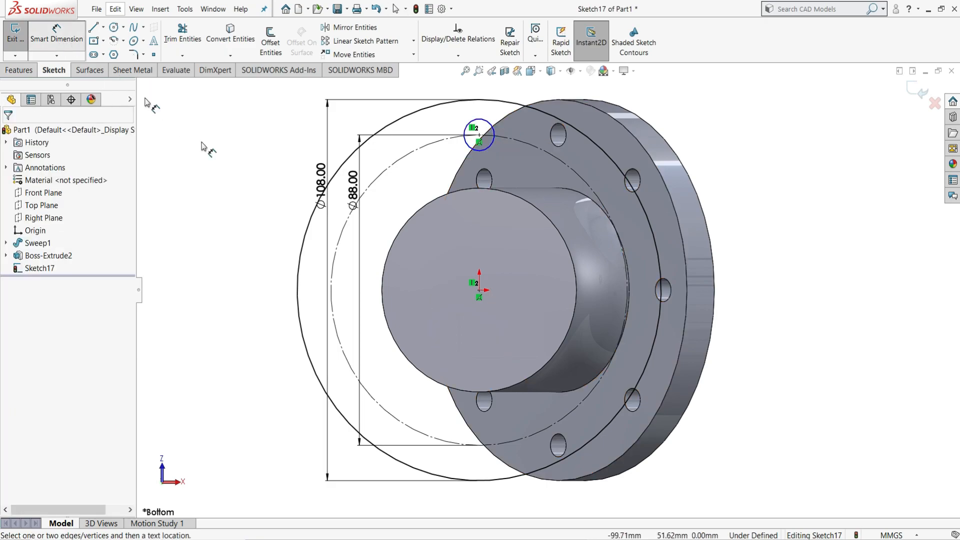
left_click(497, 120)
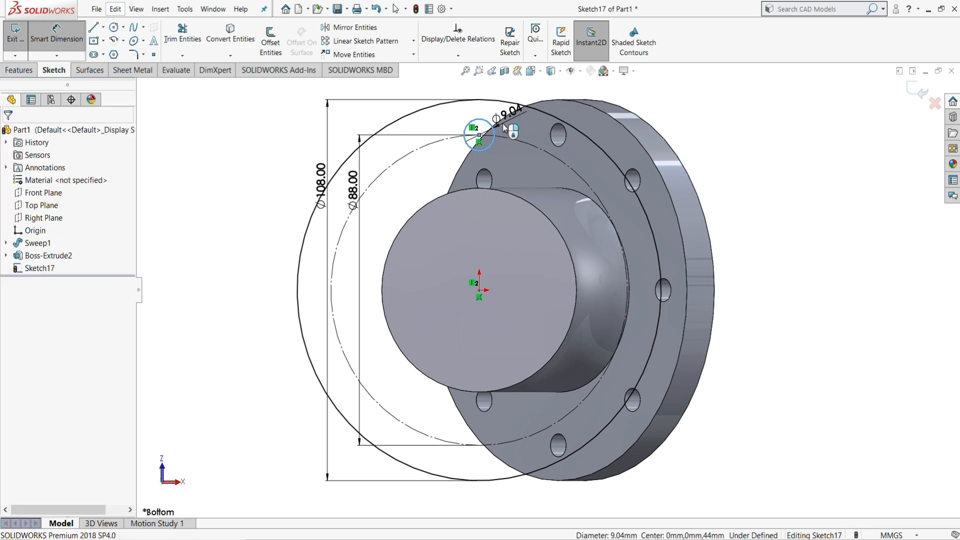
left_click(504, 128)
type("6.66")
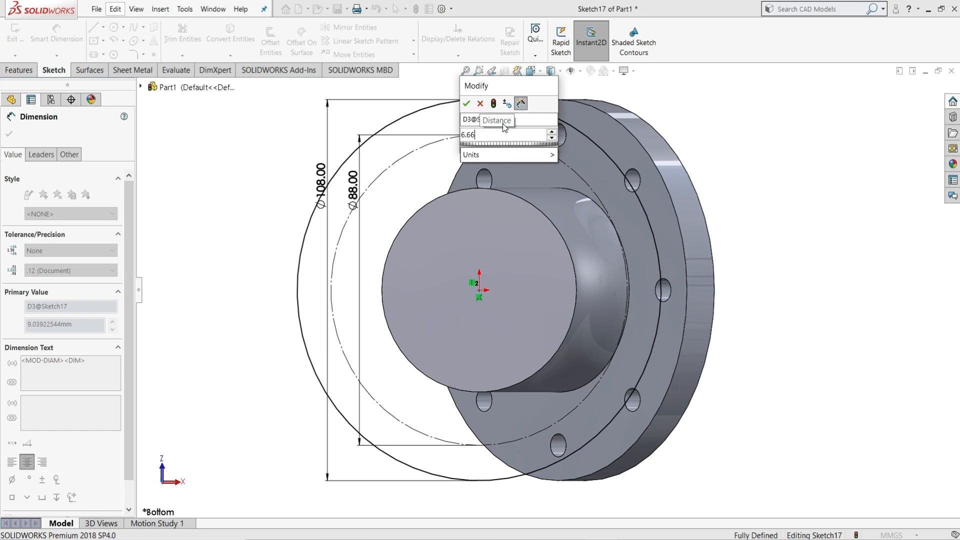
key("Return")
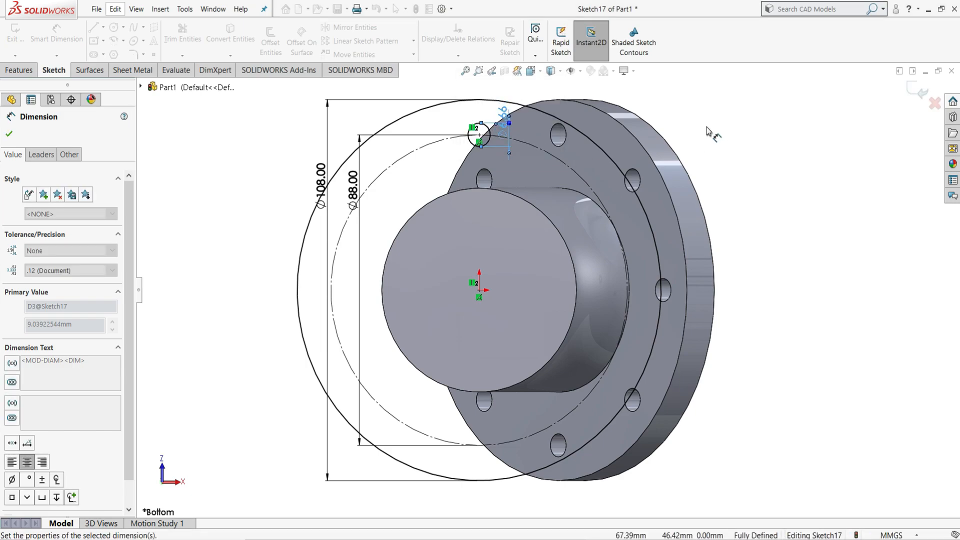
right_click(730, 141)
left_click(735, 161)
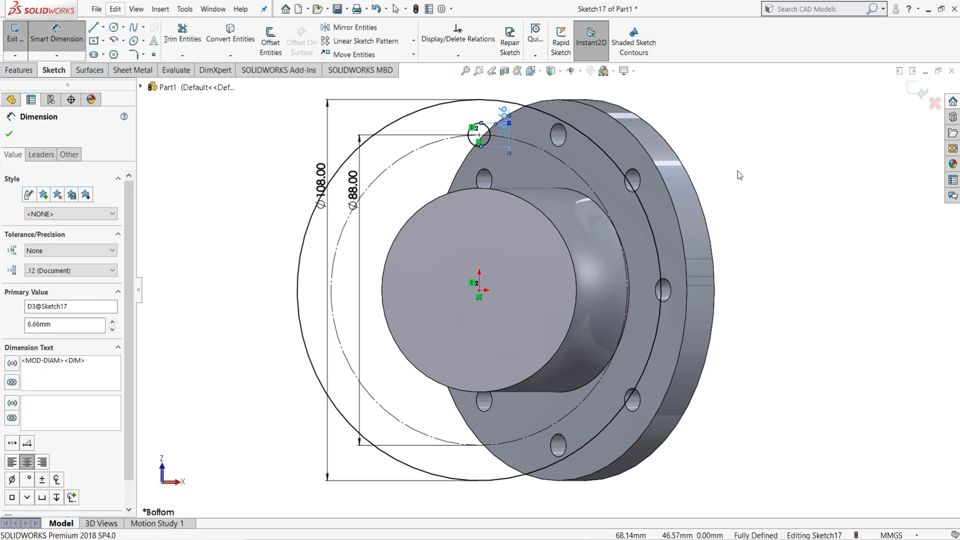
Step: Create a circular sketch pattern of the 6.66 mm bolt-hole circle with 8 equally spaced instances over 360° around the origin
left_click(414, 40)
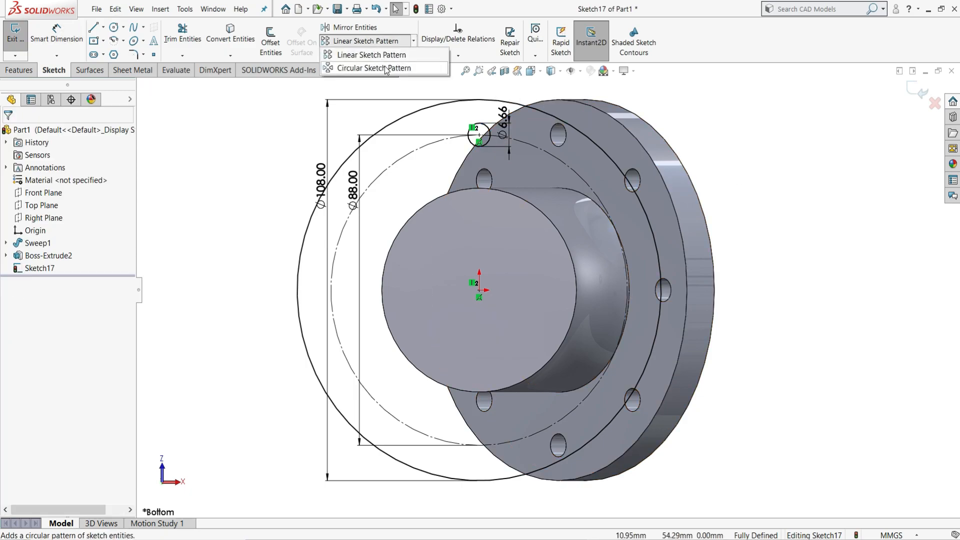
left_click(387, 68)
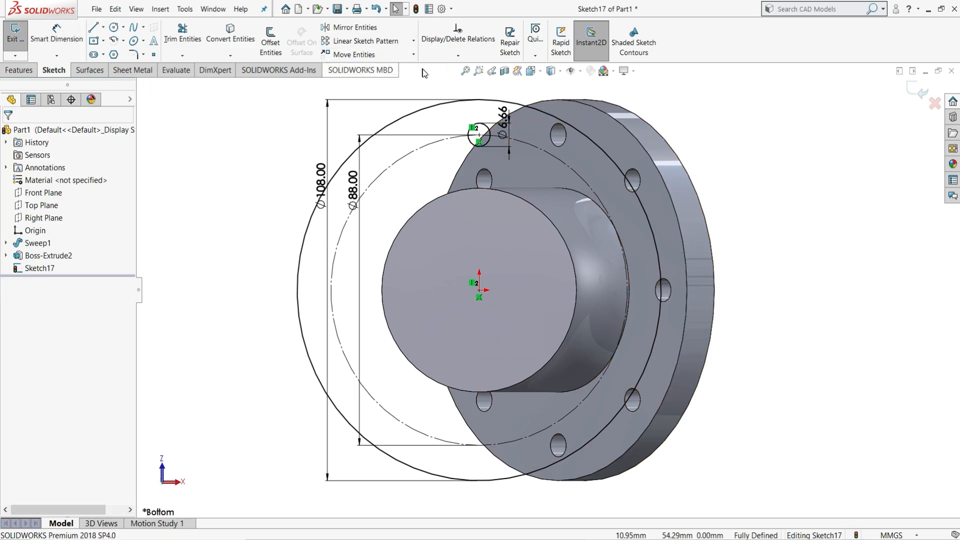
left_click(472, 134)
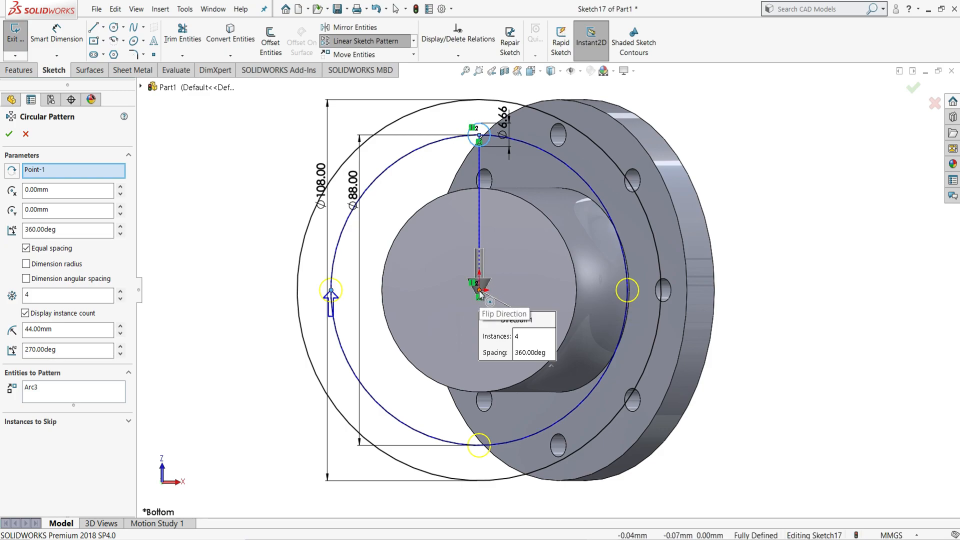
double_click(74, 298)
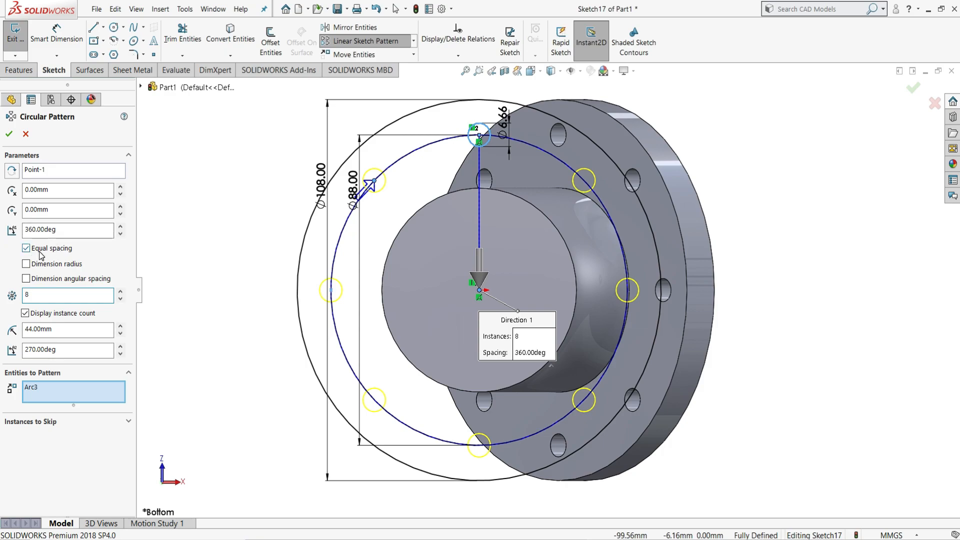
left_click(9, 134)
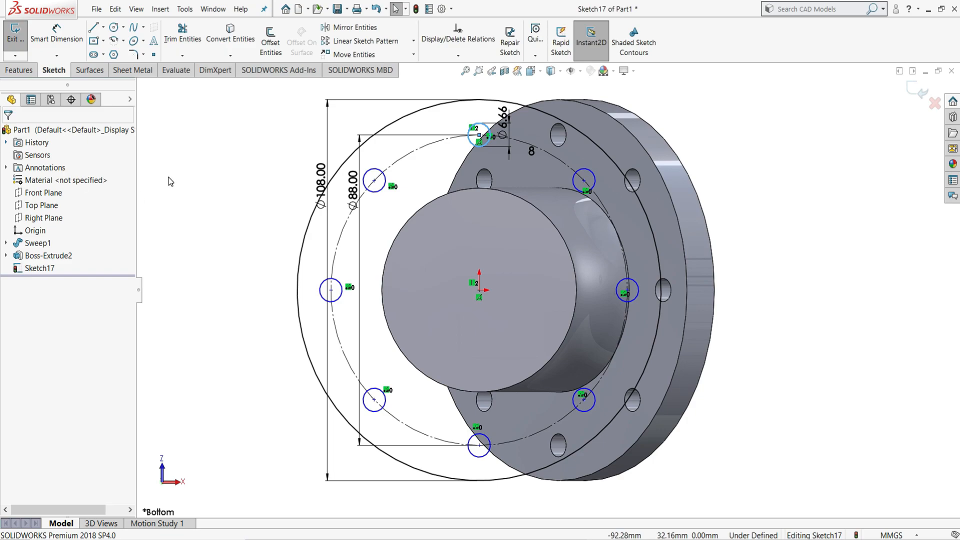
Step: Dimension the horizontal distance between the leftmost bolt hole's centre and the origin, keeping the proposed value
left_click(57, 38)
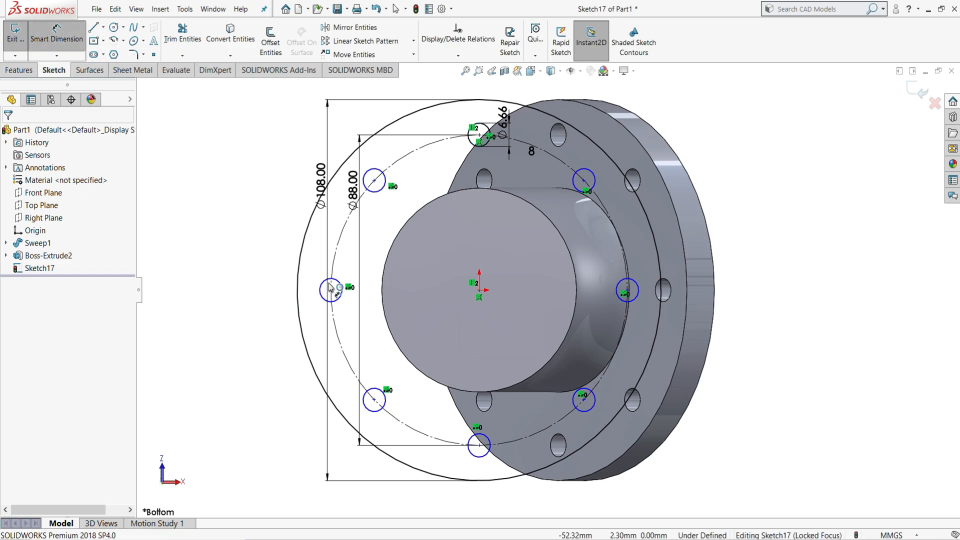
left_click(479, 290)
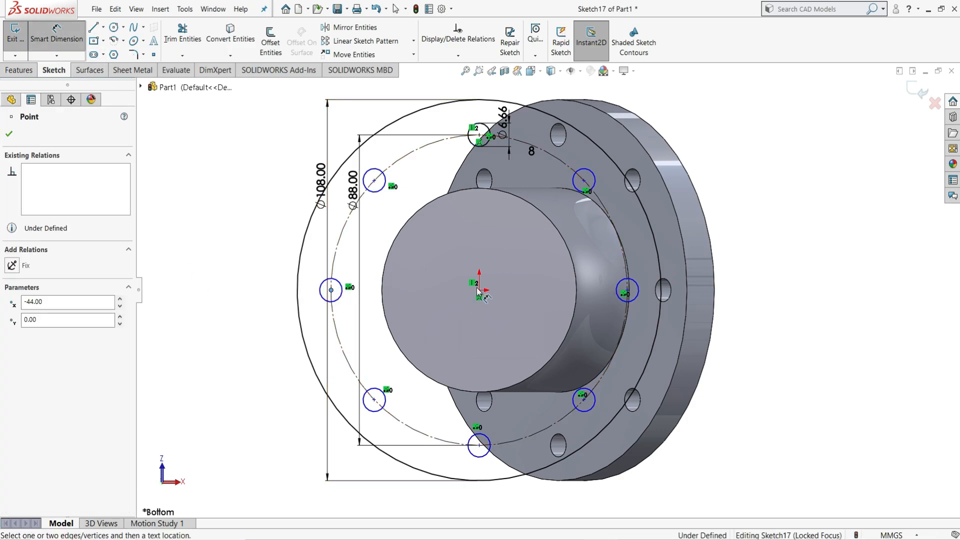
left_click(415, 263)
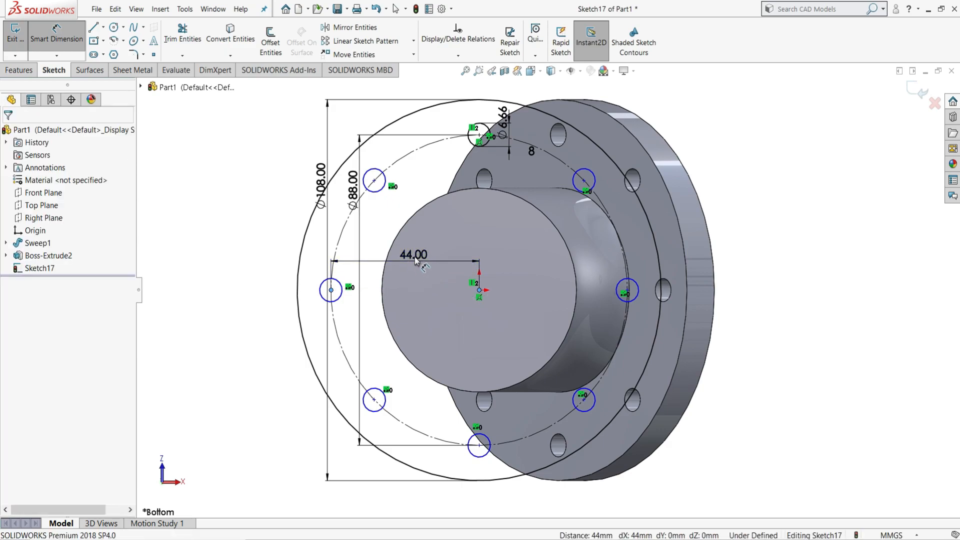
double_click(419, 256)
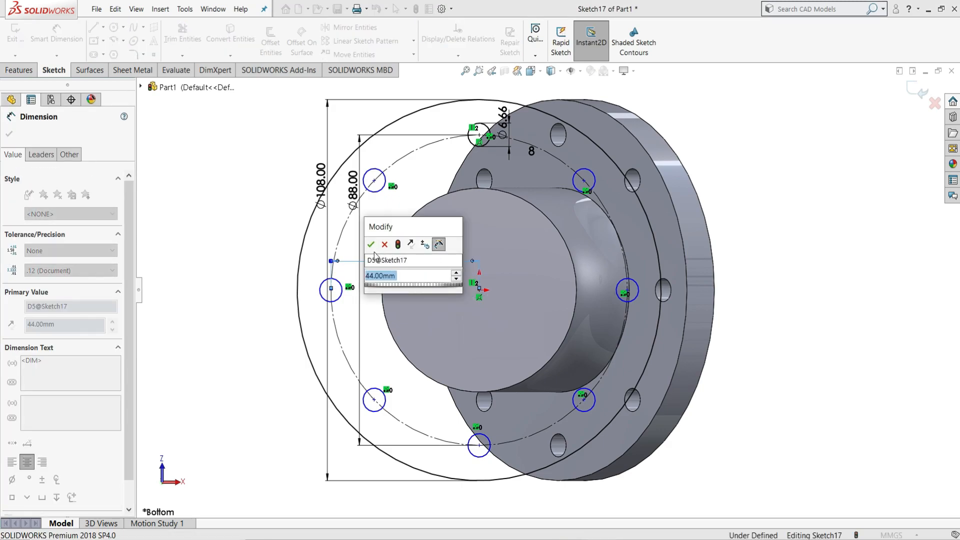
left_click(371, 245)
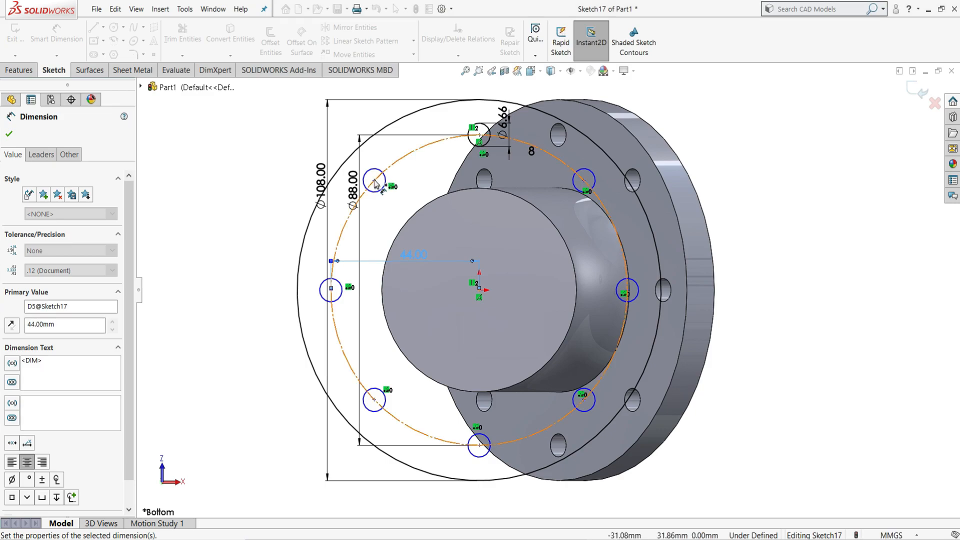
Step: Dimension the vertical distance between the centres of the leftmost and upper-left bolt holes, keeping the proposed value
left_click(331, 289)
left_click(374, 180)
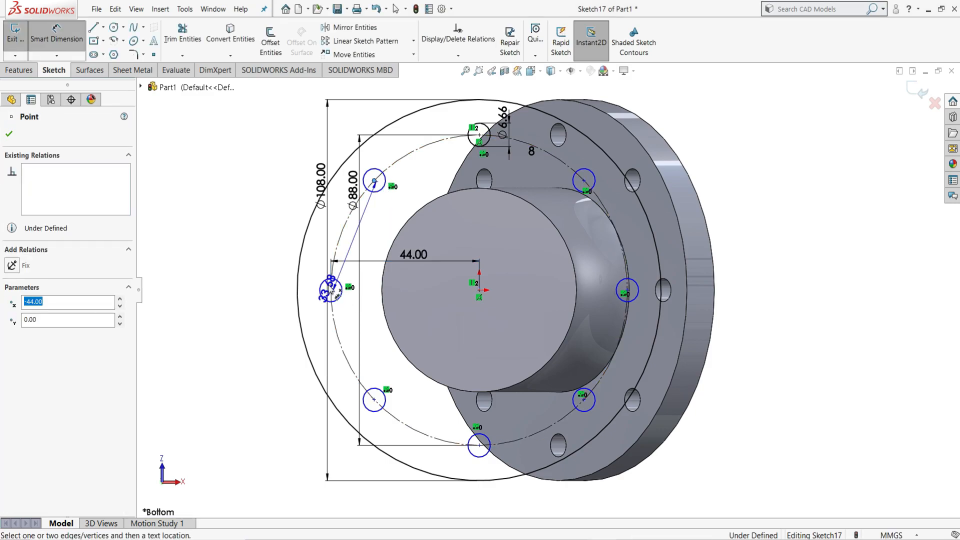
left_click(267, 256)
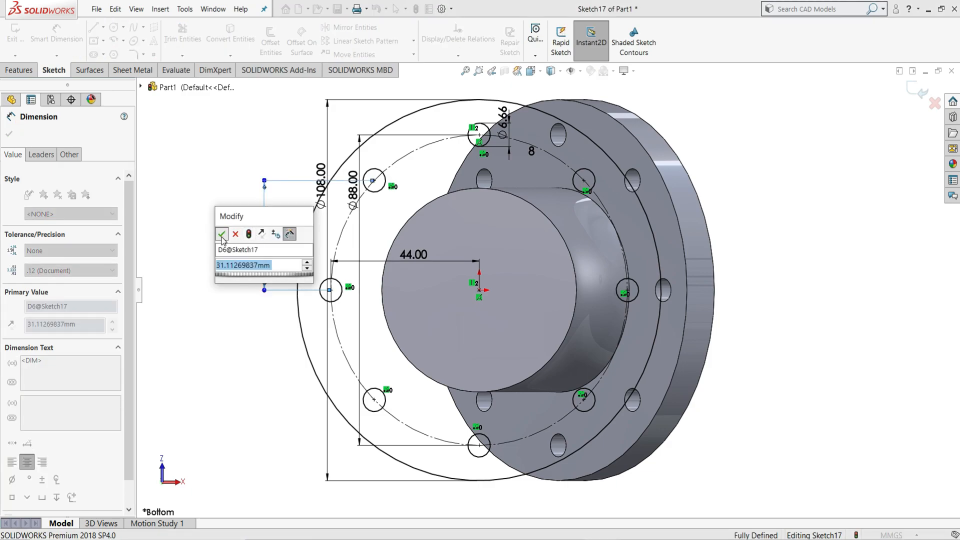
left_click(221, 235)
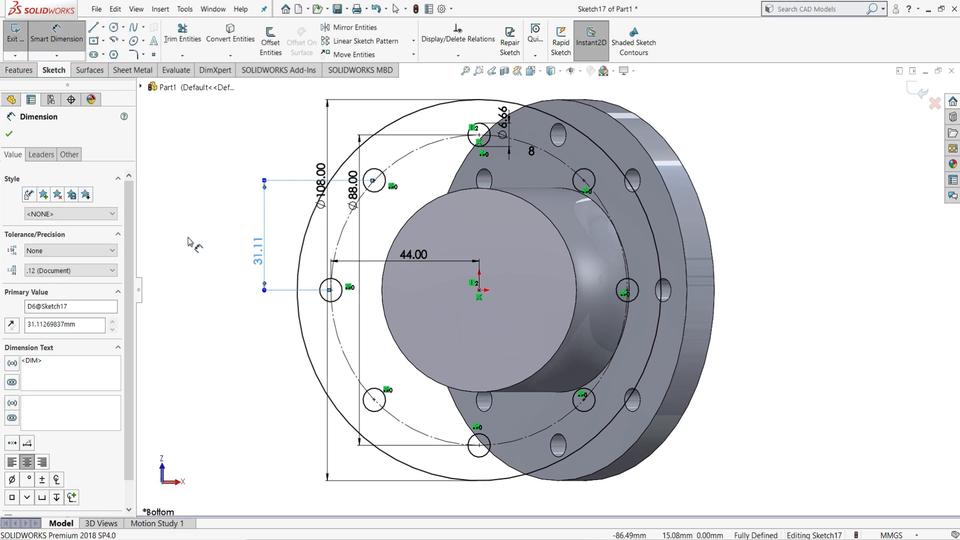
left_click(189, 243)
right_click(186, 216)
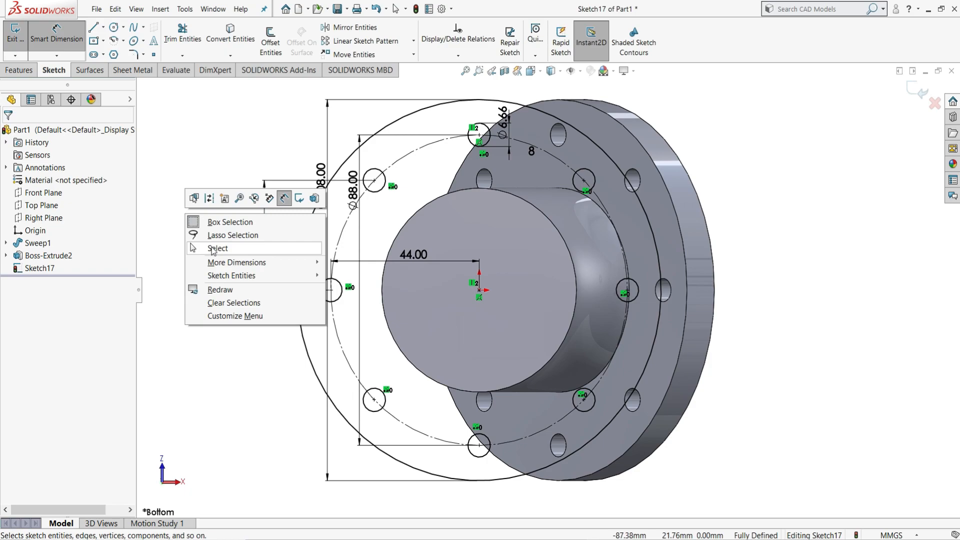
left_click(212, 249)
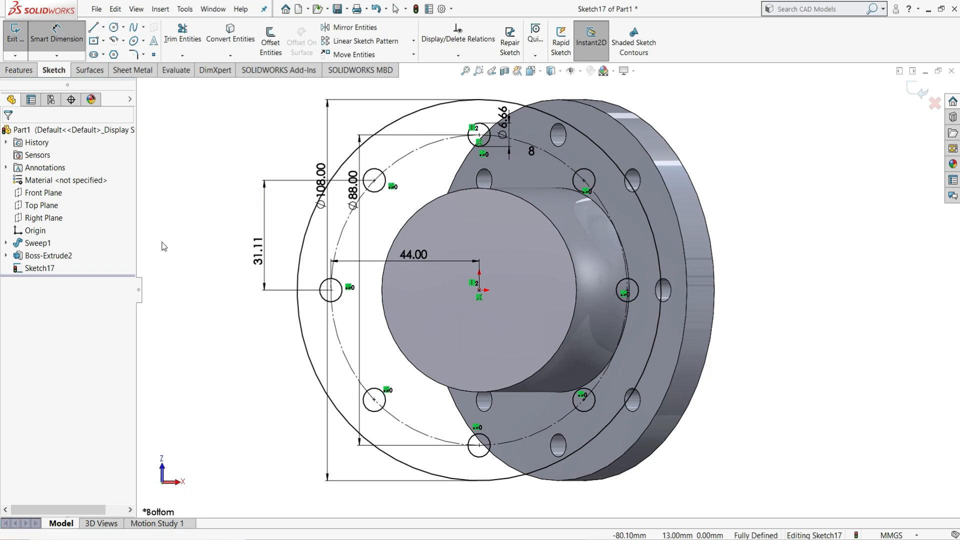
Step: Extrude the second flange sketch 11.5 mm blind in the reversed direction, towards the pipe, merged with the body
left_click(19, 70)
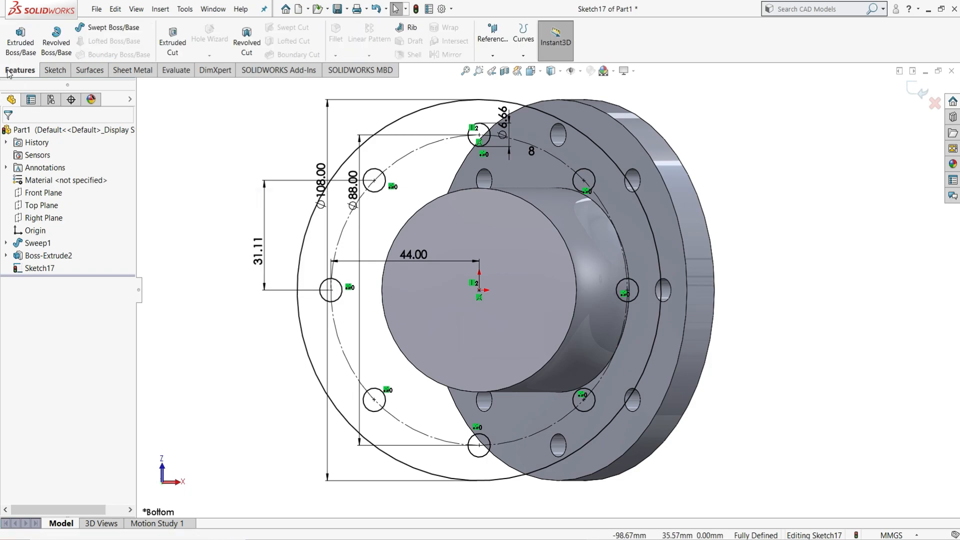
left_click(16, 39)
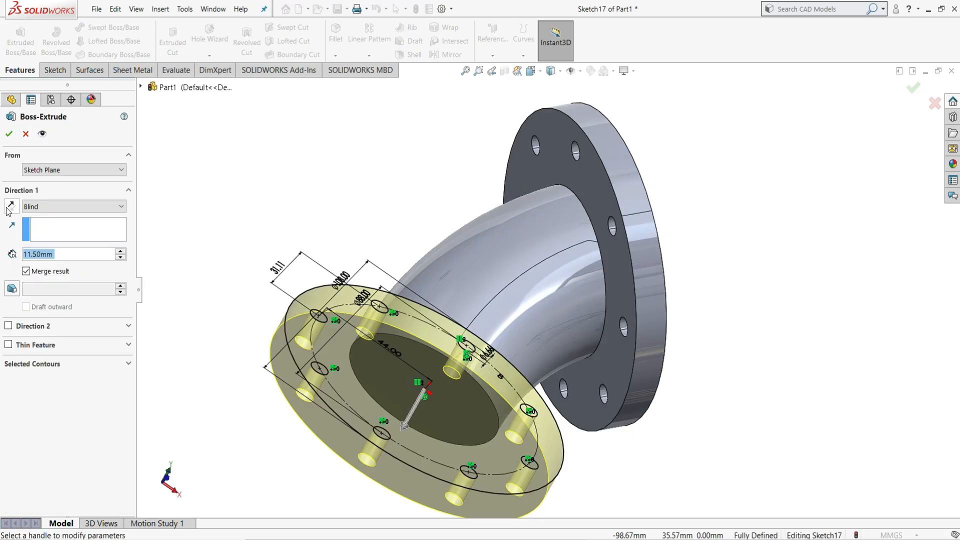
left_click(7, 210)
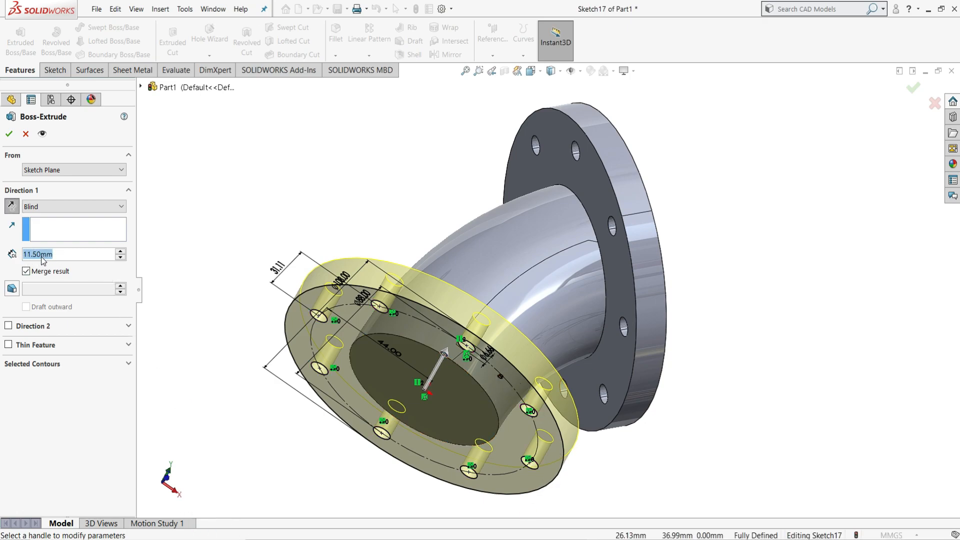
left_click(10, 134)
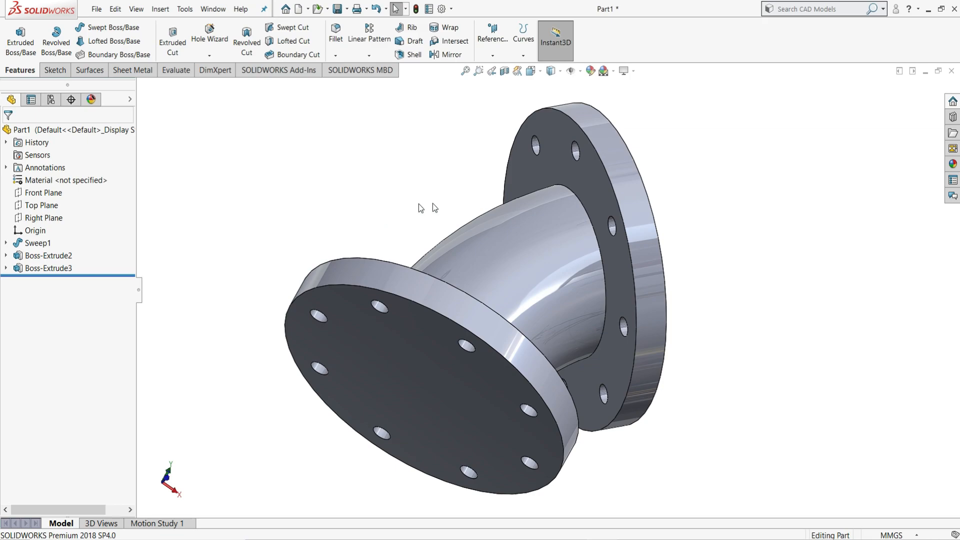
Step: Cut a 50 mm diameter circular-profile sweep through the elbow and both flanges, using the pipe sweep's Sketch1 as the path
middle_click_drag(550, 261, 707, 270)
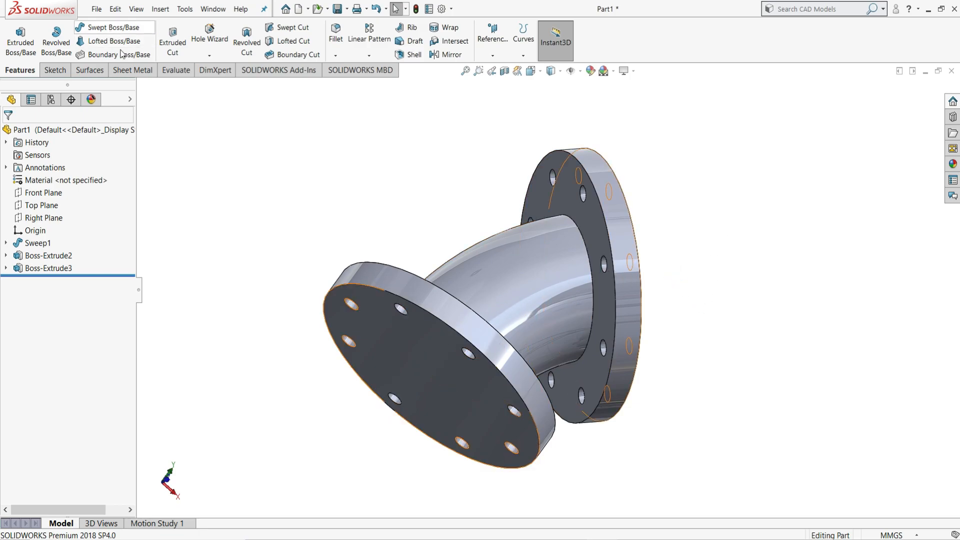
left_click(295, 29)
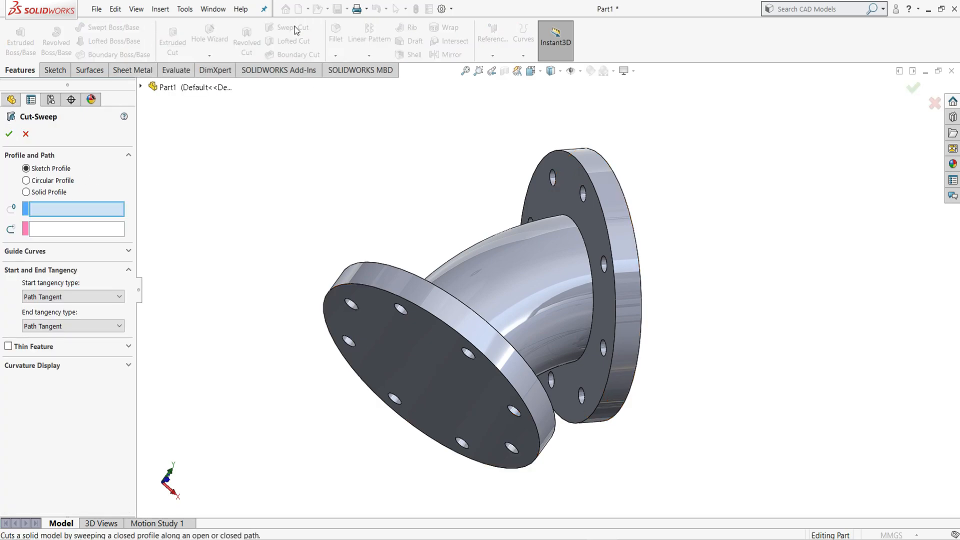
left_click(59, 181)
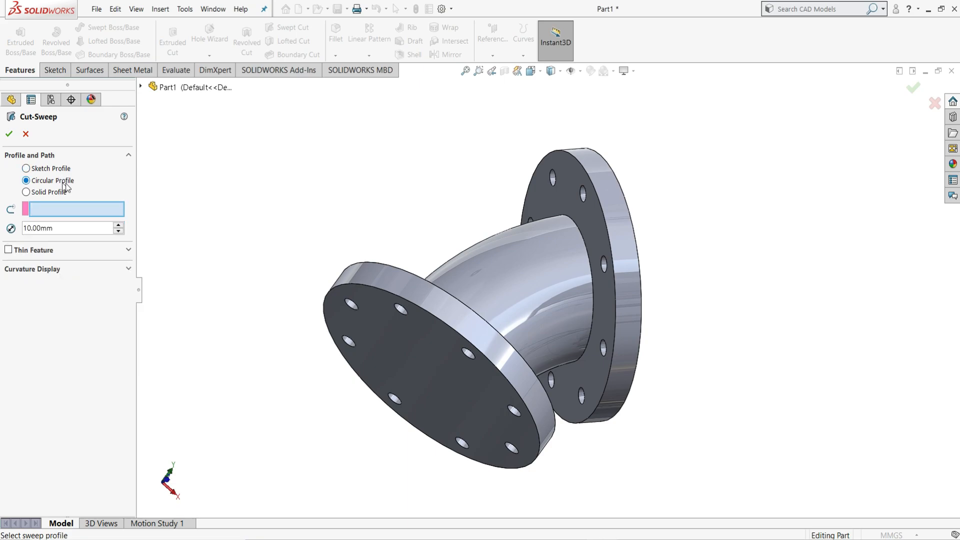
left_click(140, 87)
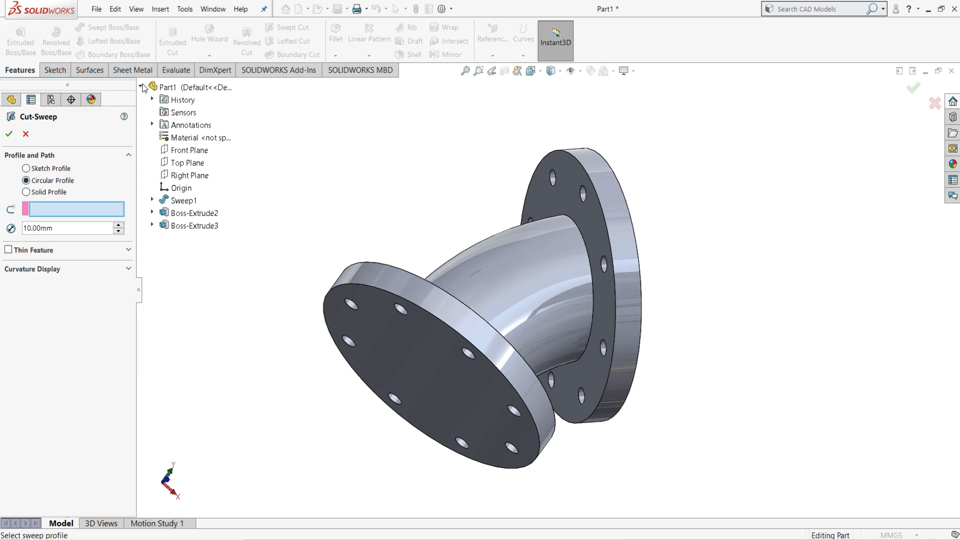
left_click(152, 199)
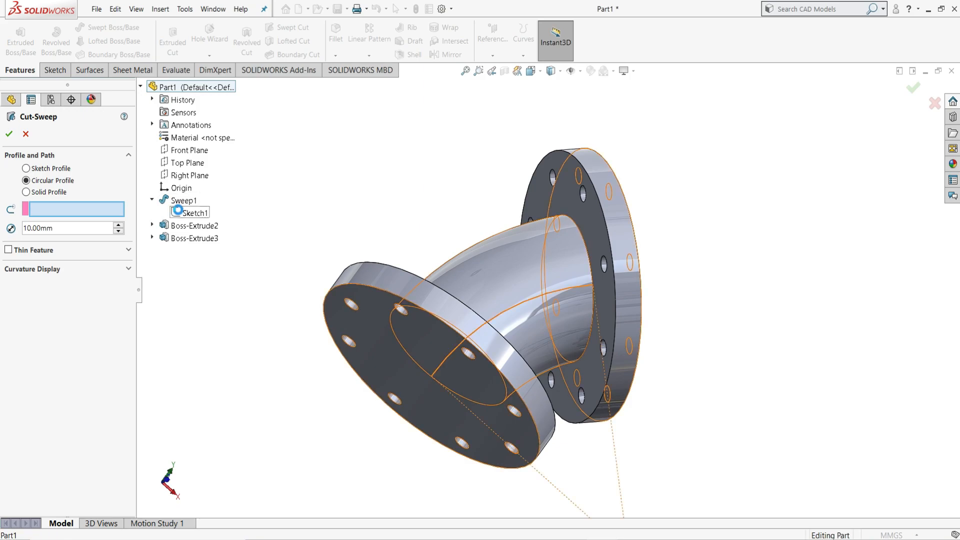
left_click(179, 211)
left_click(71, 229)
type("50")
key("Return")
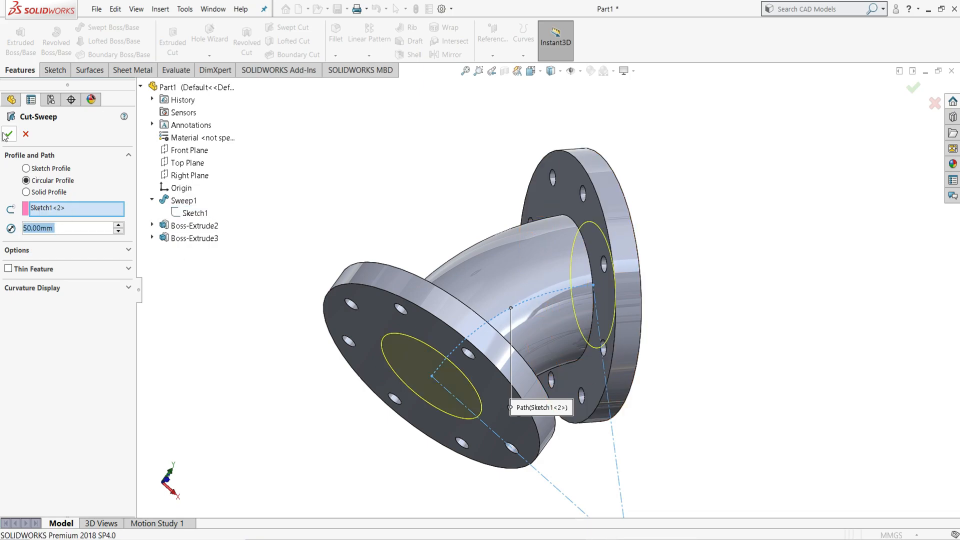
left_click(5, 136)
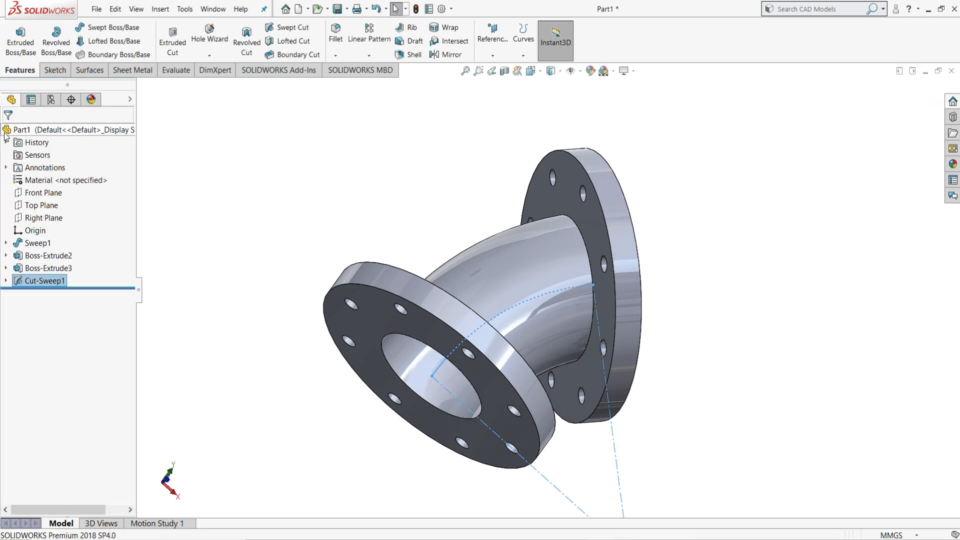
left_click(422, 182)
Step: Apply the polished steel appearance from the Metal > Steel category to the whole elbow part
key("f")
middle_click_drag(655, 255, 529, 246)
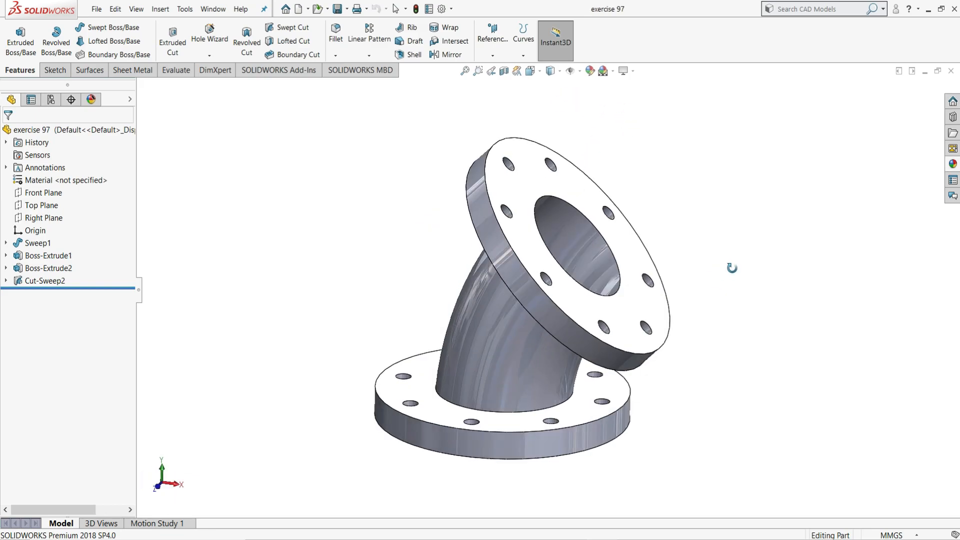
middle_click_drag(731, 268, 696, 316)
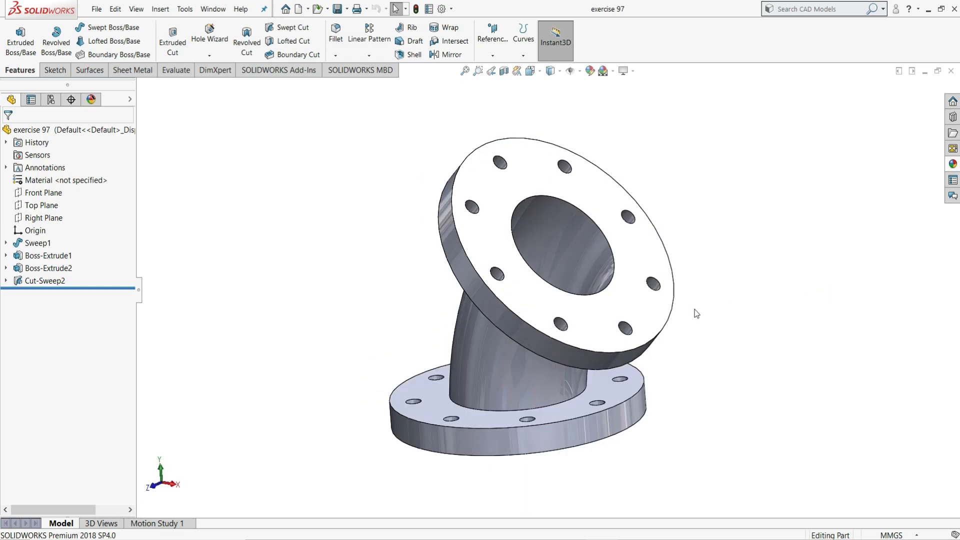
left_click(953, 165)
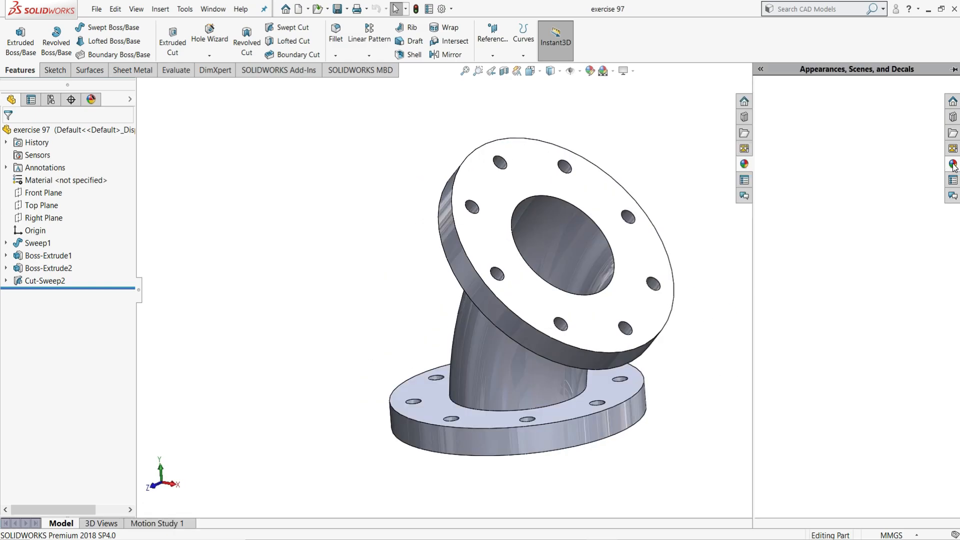
left_click(762, 104)
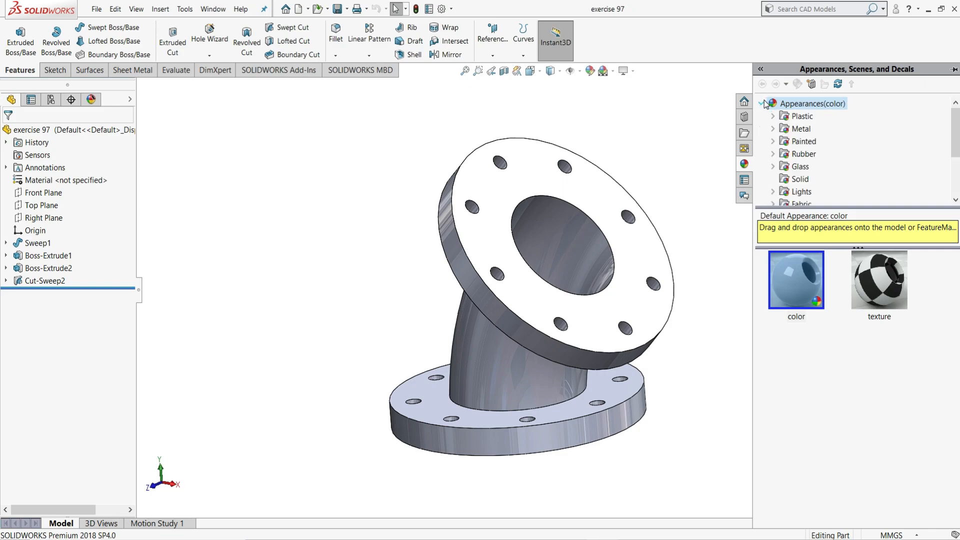
left_click(776, 129)
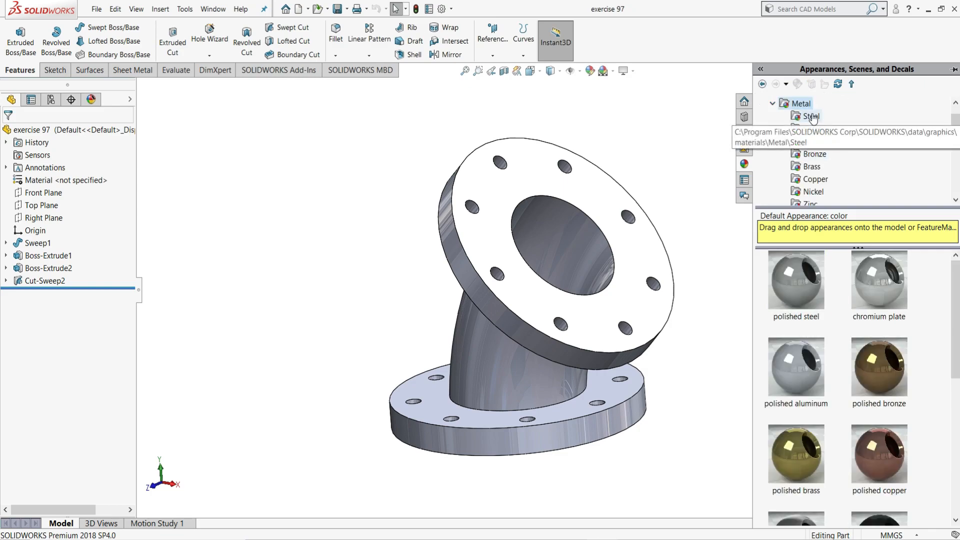
double_click(800, 283)
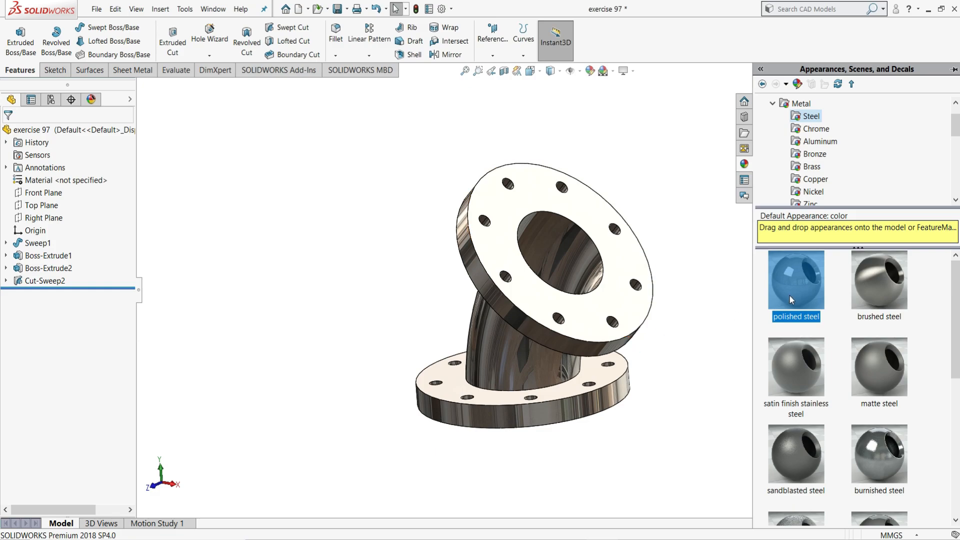
Step: Examine the finished flanged elbow from several sides and return it to the isometric view
middle_click_drag(647, 319, 746, 265)
middle_click_drag(690, 238, 473, 234)
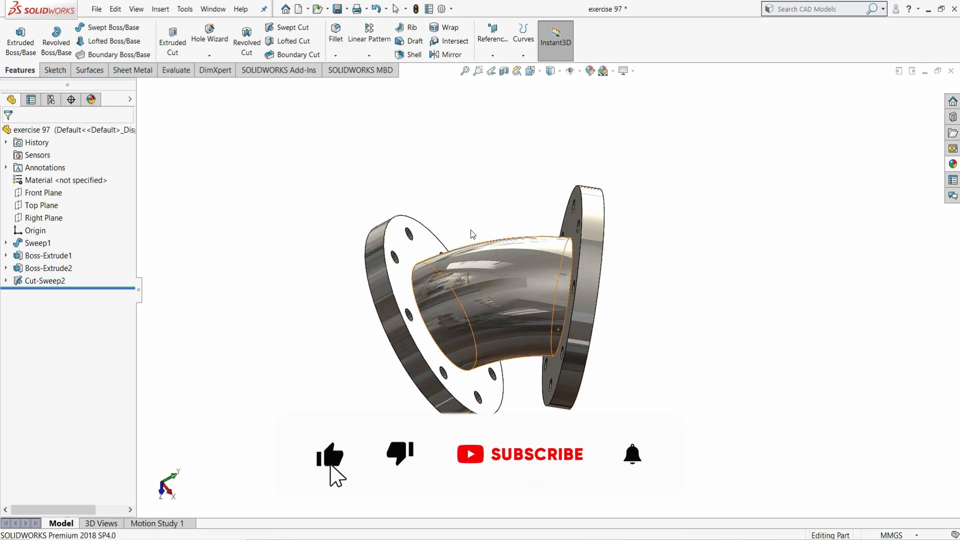
key("ctrl+7")
scroll(677, 330, "down", 1)
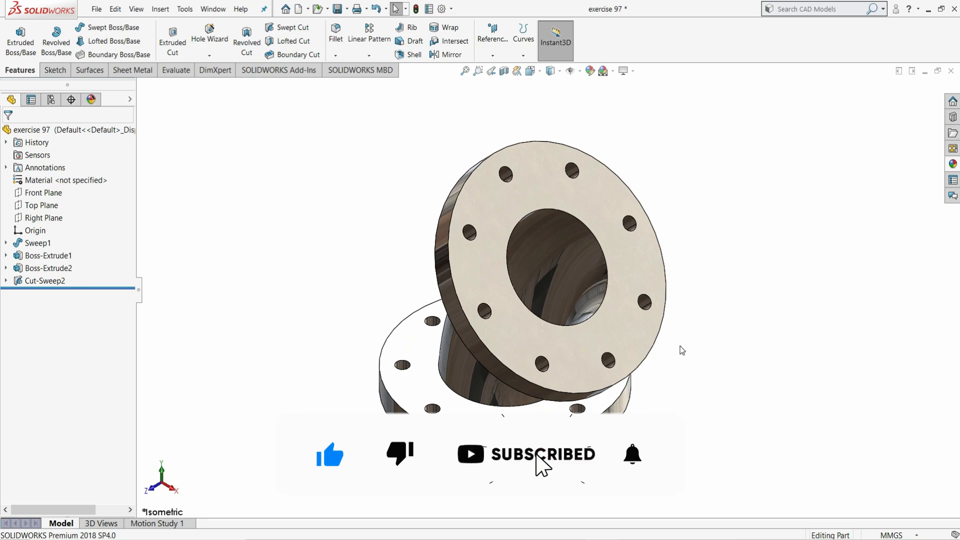